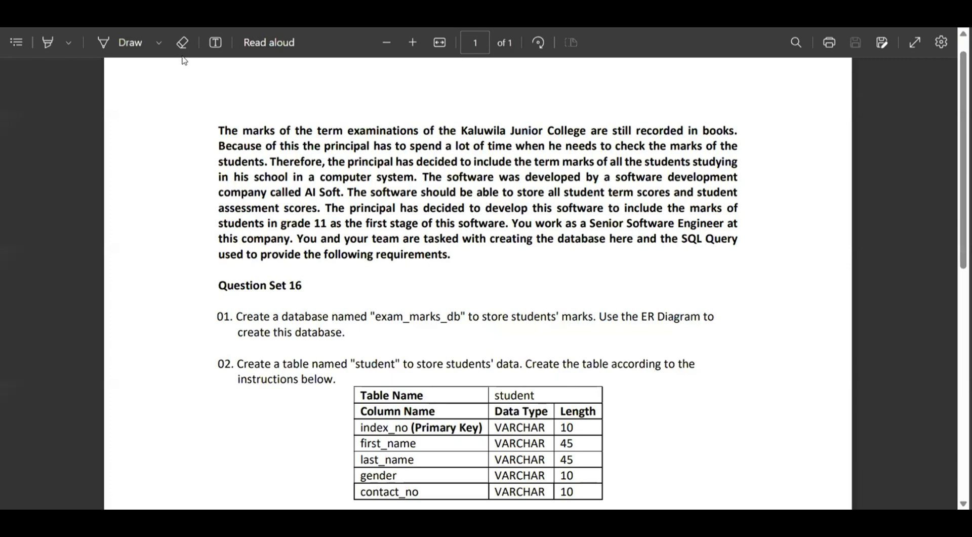
# Highlight the whole introductory paragraph about the Kaluwila Junior College term marks in yellow, line by line.
pyautogui.click(50, 43)
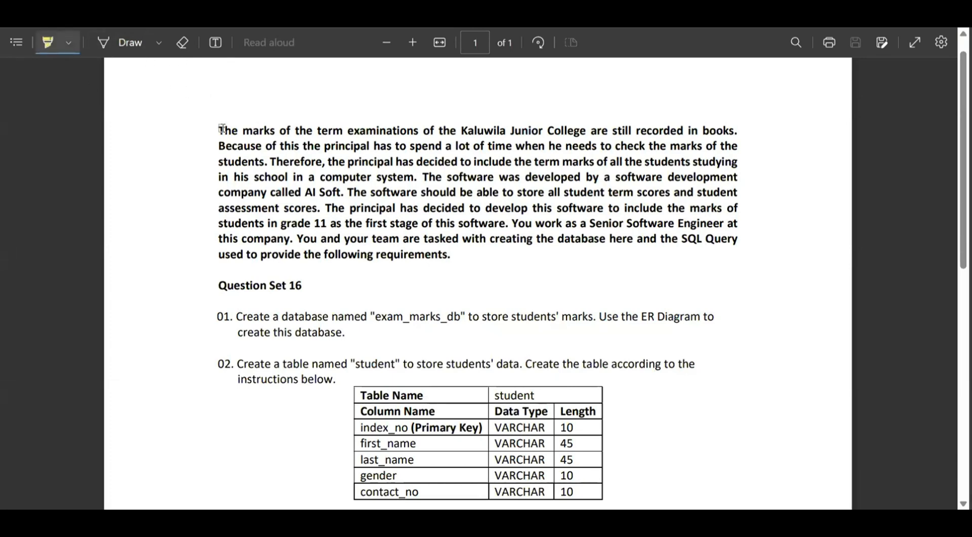
pyautogui.moveTo(219, 130); pyautogui.dragTo(731, 131)
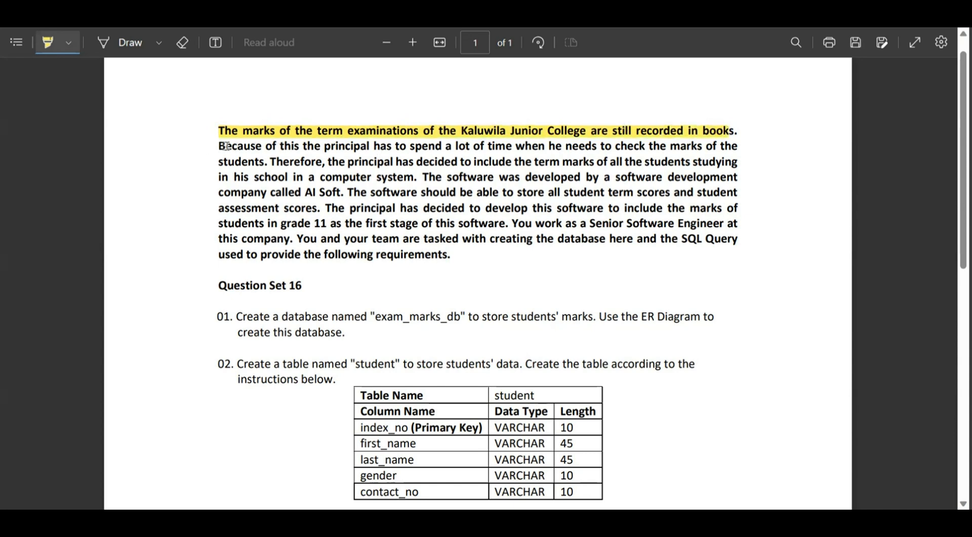
pyautogui.moveTo(223, 147); pyautogui.dragTo(747, 147)
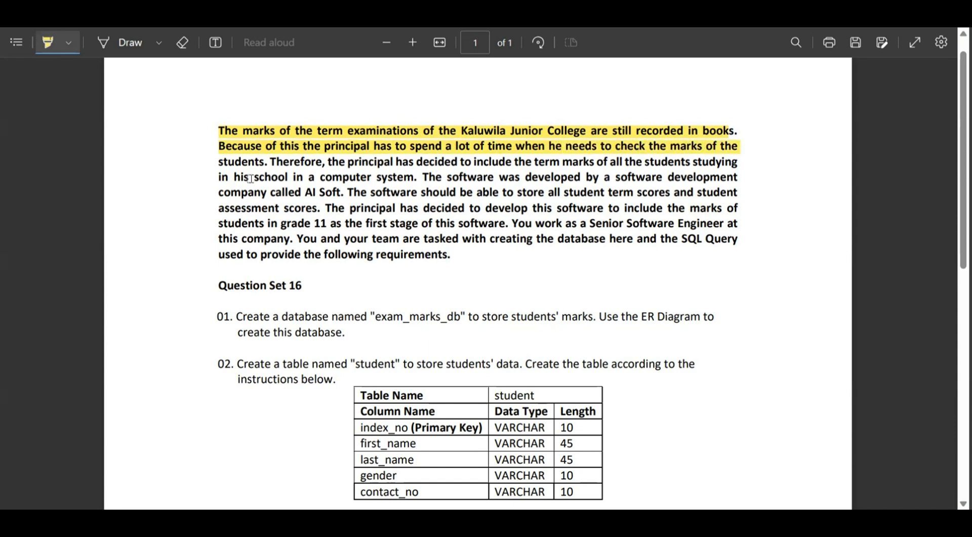
pyautogui.moveTo(220, 163); pyautogui.dragTo(739, 163)
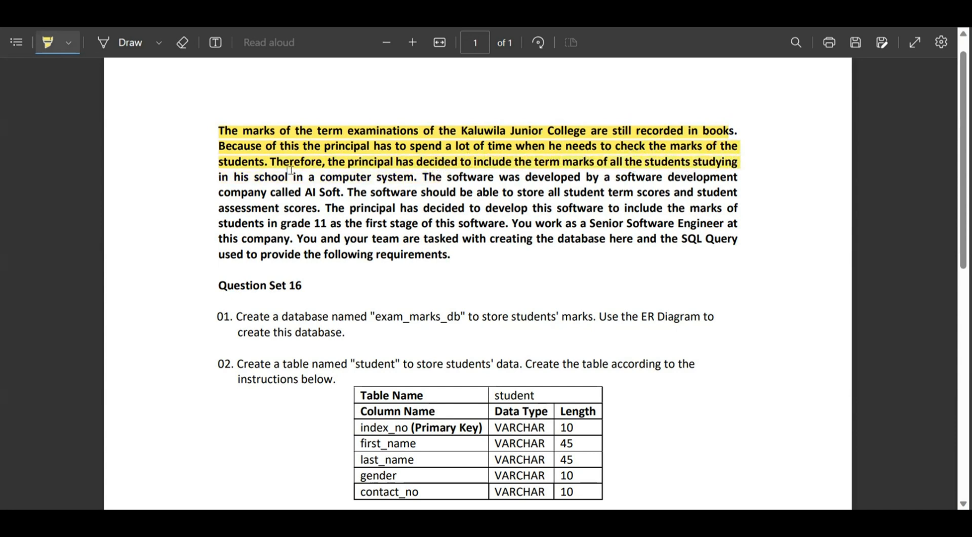
pyautogui.moveTo(224, 179); pyautogui.dragTo(738, 182)
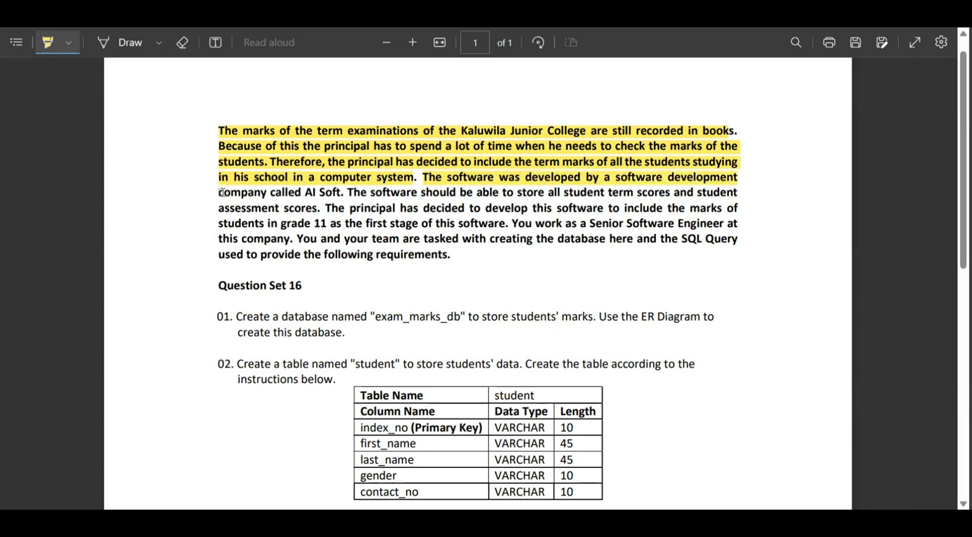
pyautogui.moveTo(222, 192); pyautogui.dragTo(232, 193)
pyautogui.moveTo(351, 193); pyautogui.dragTo(731, 198)
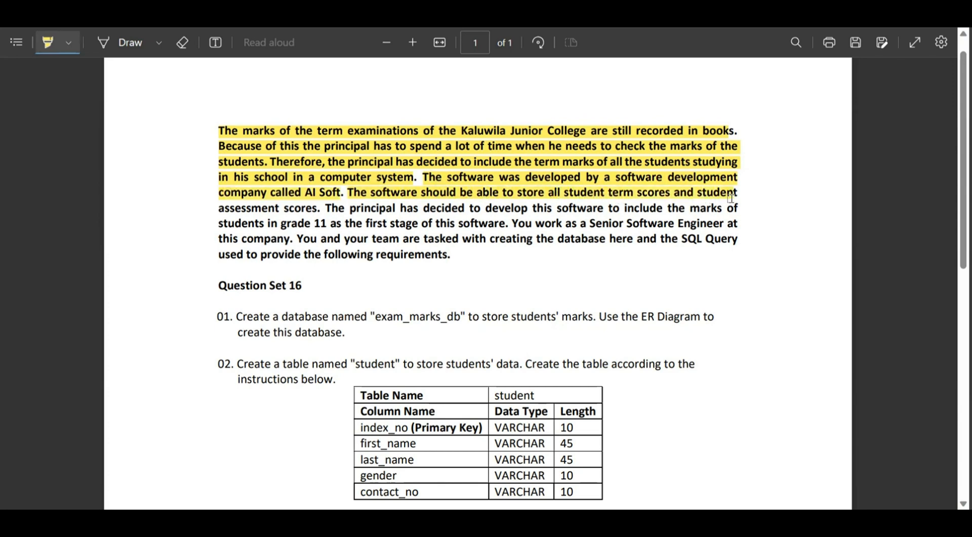
pyautogui.moveTo(219, 208)
pyautogui.mouseDown()
pyautogui.moveTo(603, 210)
pyautogui.moveTo(633, 222)
pyautogui.moveTo(739, 207)
pyautogui.mouseUp()
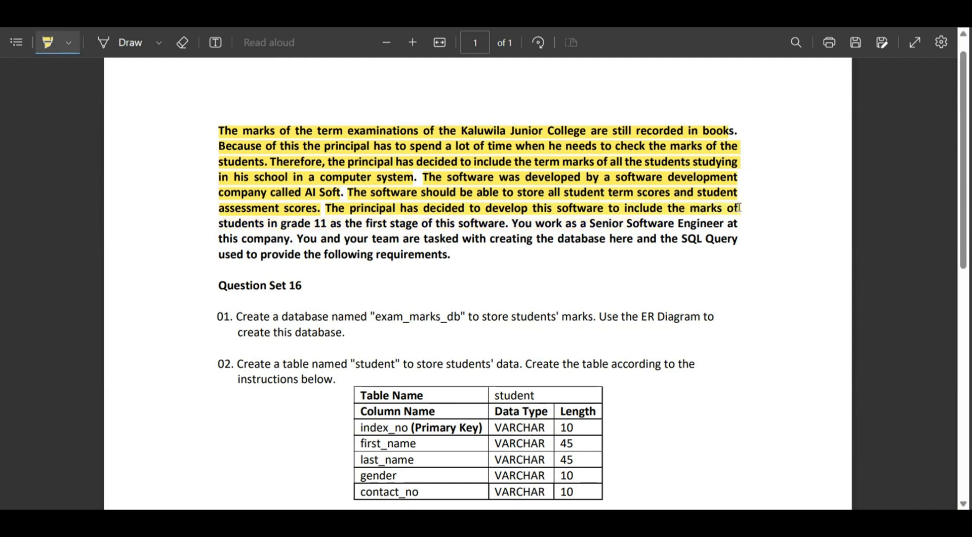
pyautogui.moveTo(224, 223); pyautogui.dragTo(740, 224)
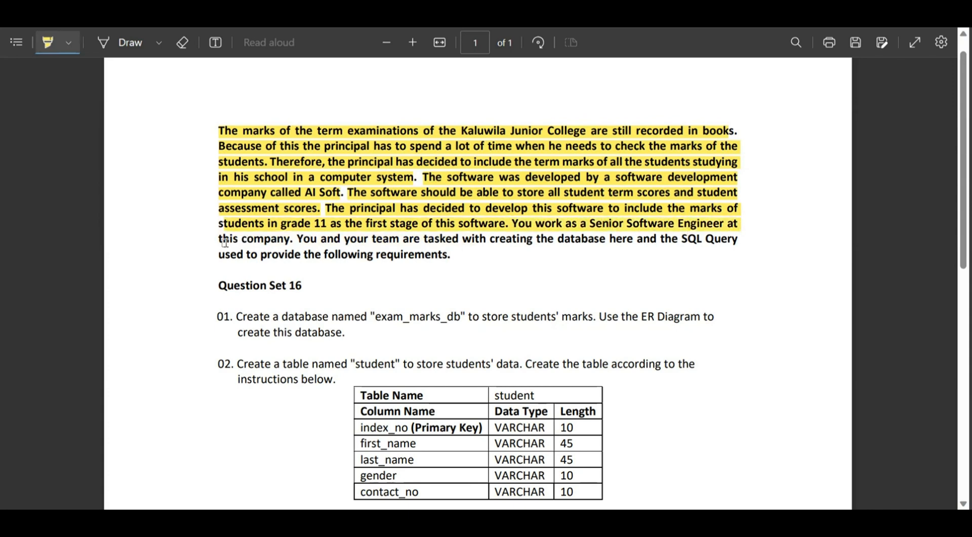
pyautogui.moveTo(221, 242); pyautogui.dragTo(738, 239)
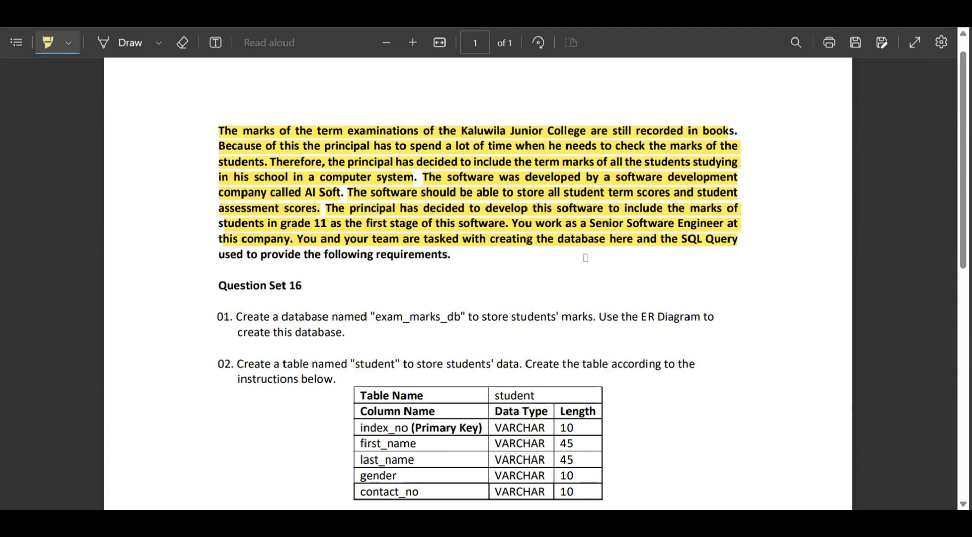
pyautogui.moveTo(220, 257); pyautogui.dragTo(454, 261)
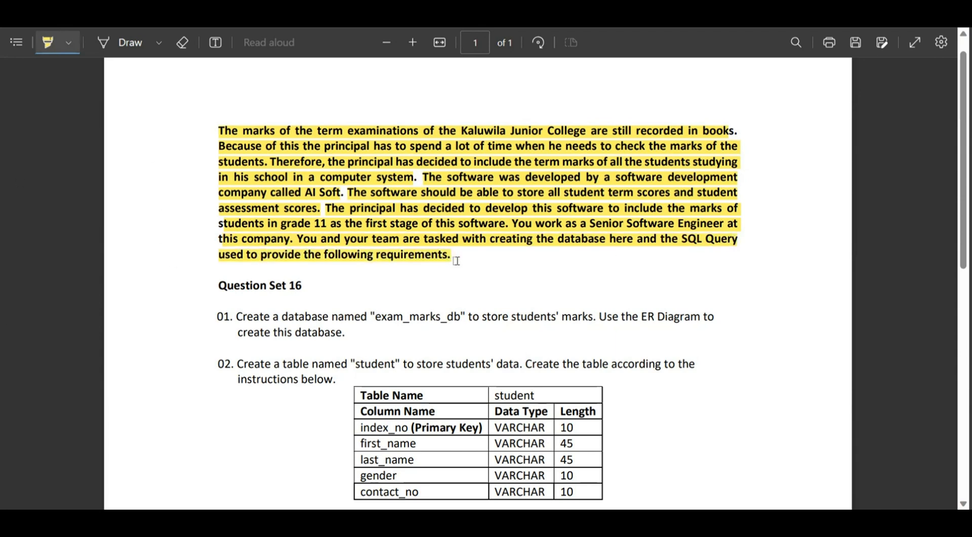
# Review questions 01 to 03, switch to MySQL Workbench and rename the mydb schema and its references to exam_marks_db.
pyautogui.scroll(-2, 297, 223)
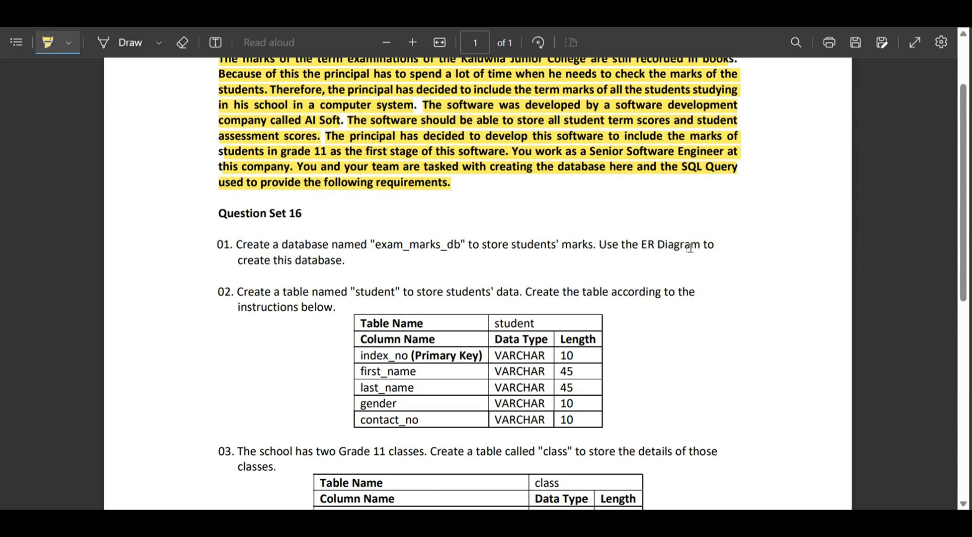
pyautogui.scroll(-1, 685, 248)
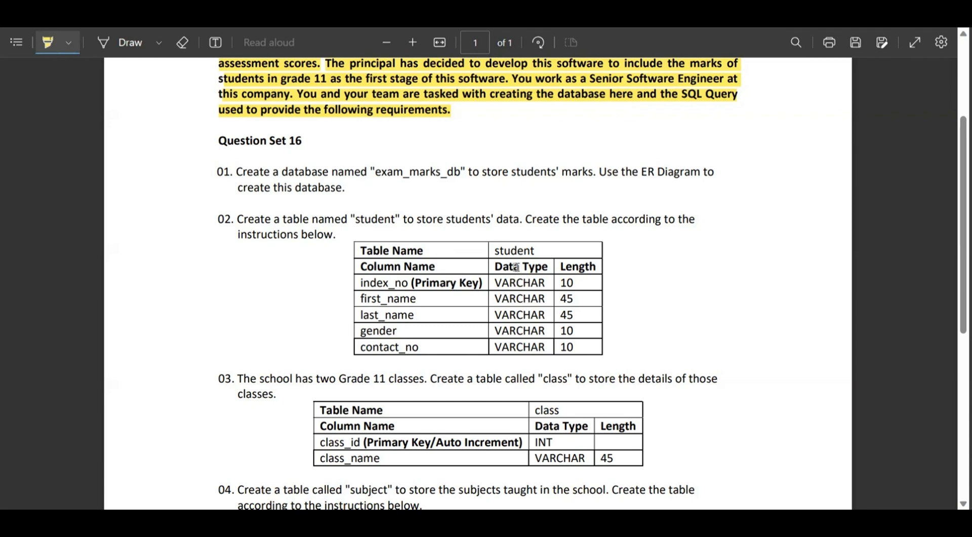
pyautogui.scroll(2, 516, 267)
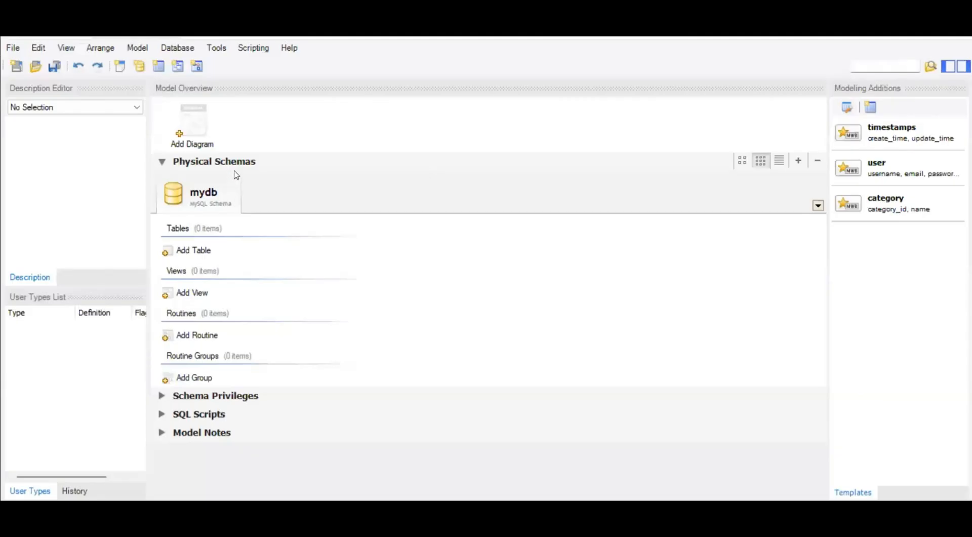
pyautogui.doubleClick(206, 195)
pyautogui.press('BackSpace')
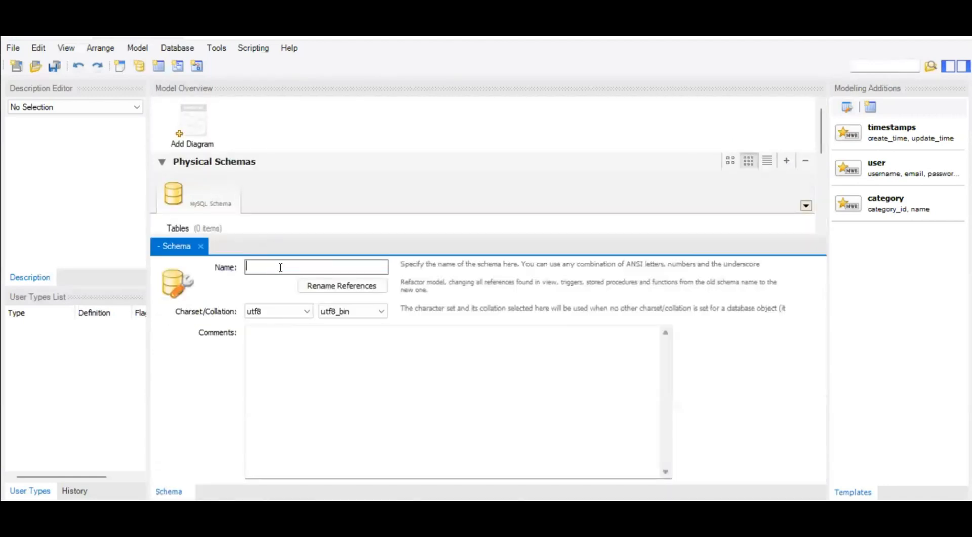
pyautogui.rightClick(268, 272)
pyautogui.click(330, 330)
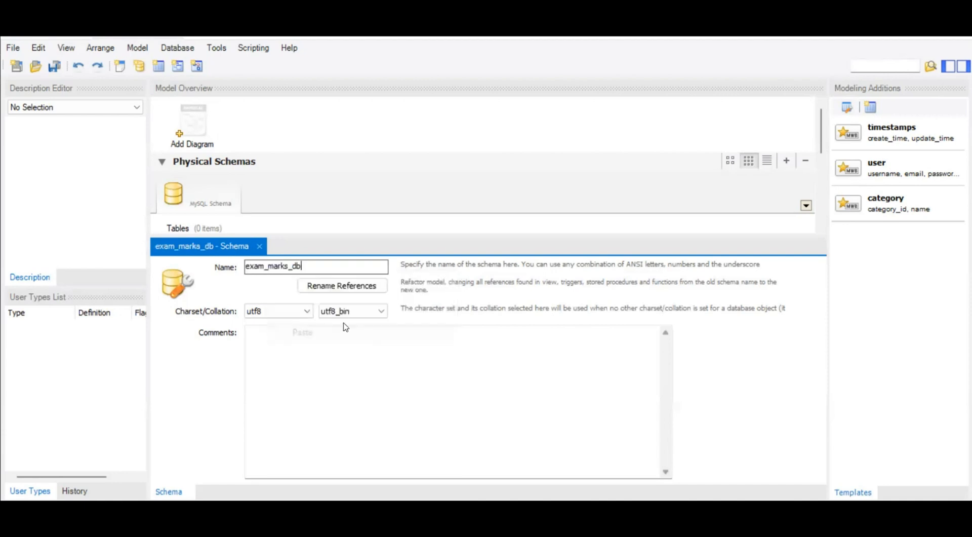
pyautogui.click(353, 286)
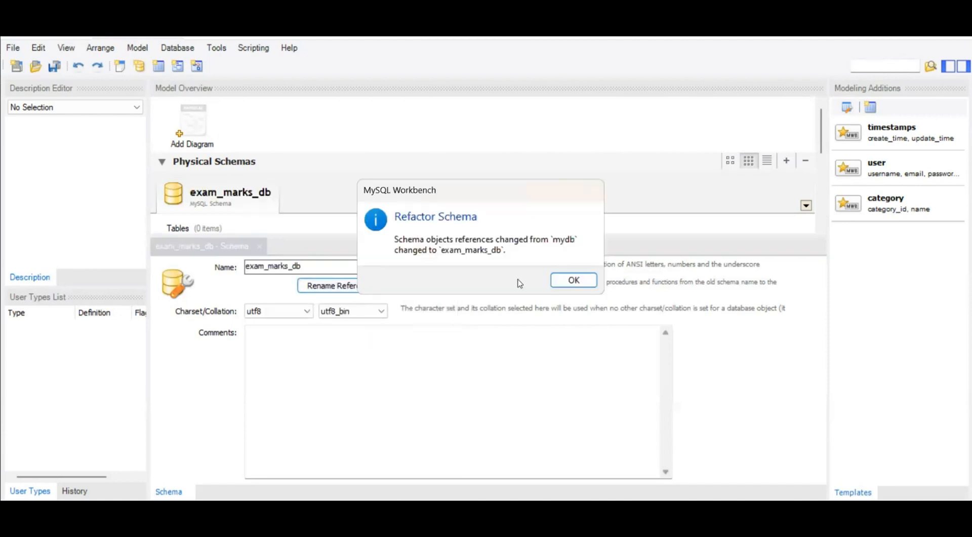
pyautogui.click(581, 282)
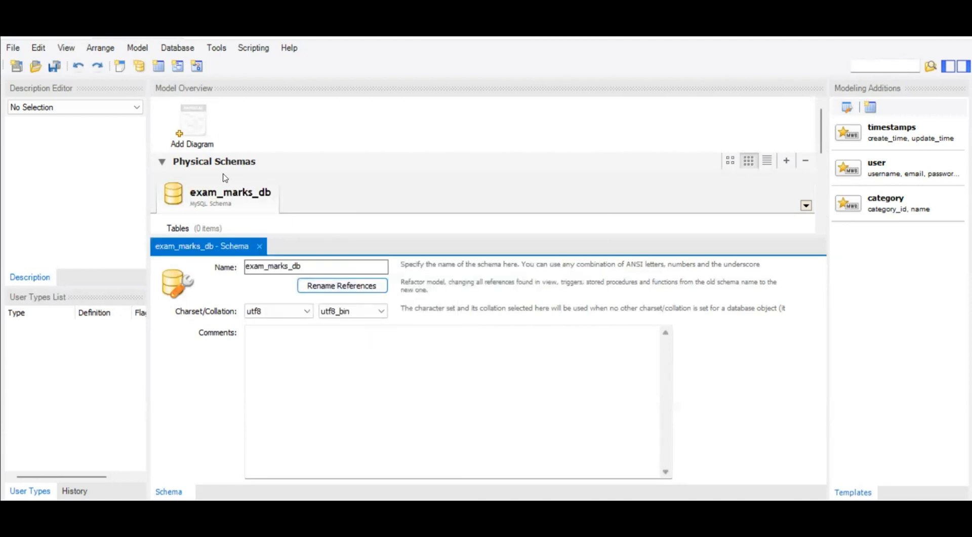
# Create a new diagram for the schema and place a table named student on its canvas.
pyautogui.doubleClick(194, 124)
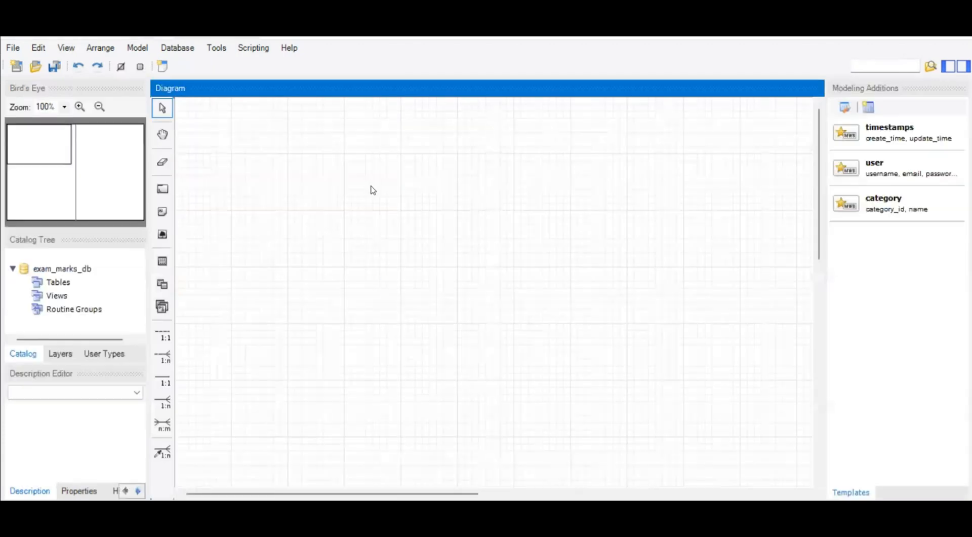
pyautogui.click(162, 260)
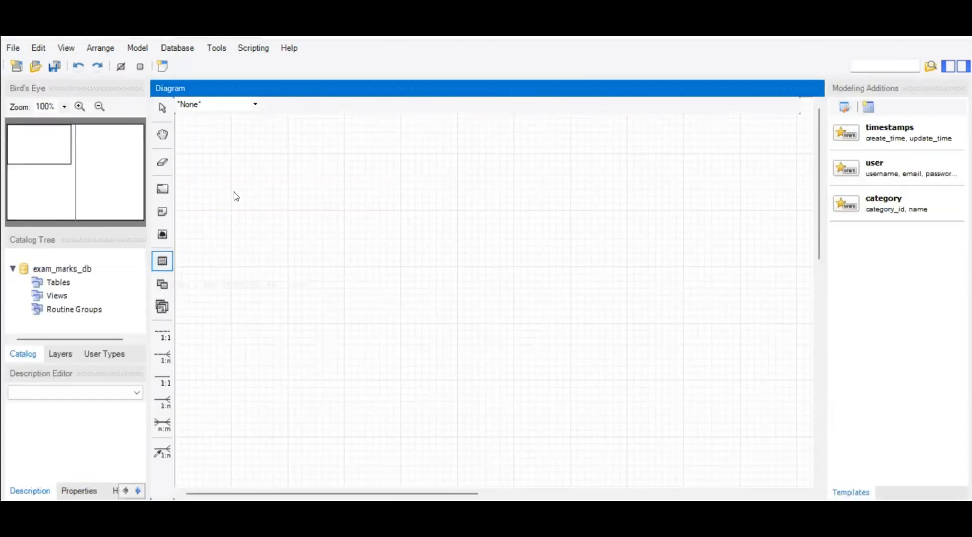
pyautogui.click(290, 148)
pyautogui.doubleClick(325, 163)
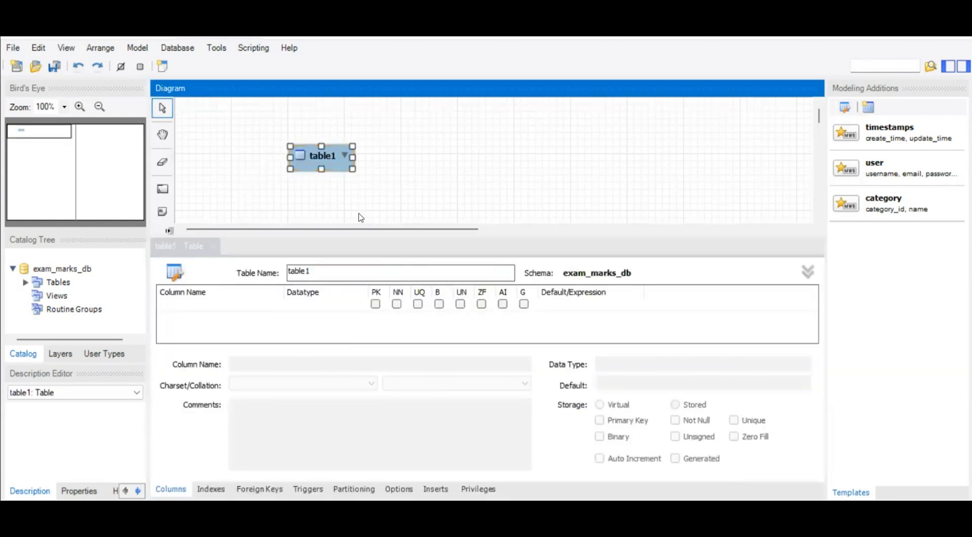
pyautogui.press('BackSpace')
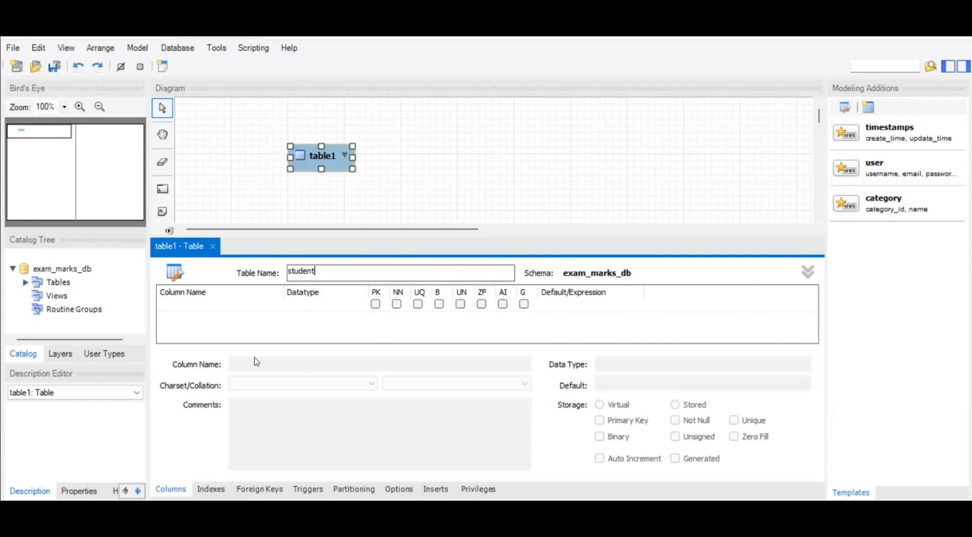
# Add an index_no column to the student table as the primary key with datatype VARCHAR(10).
pyautogui.click(186, 305)
pyautogui.write('index_no')
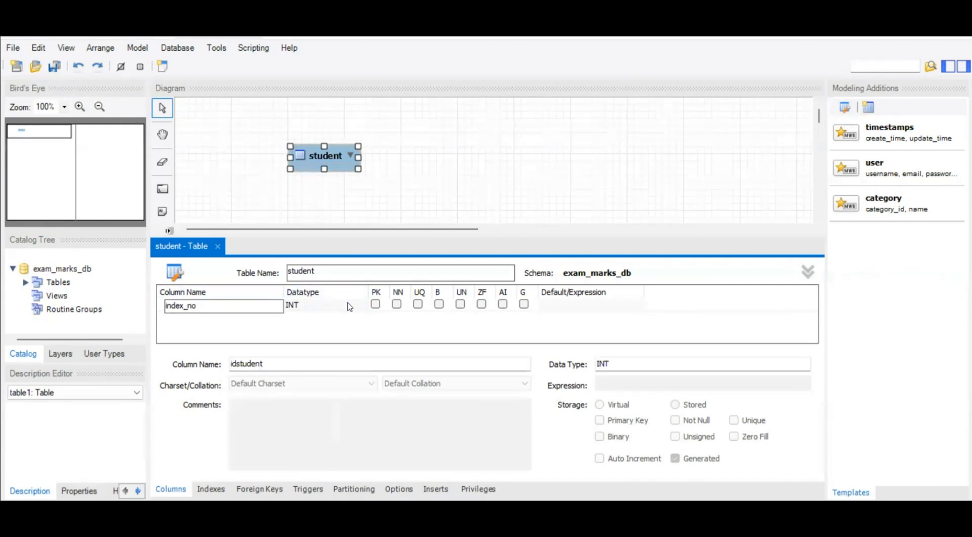
pyautogui.click(377, 304)
pyautogui.click(377, 304)
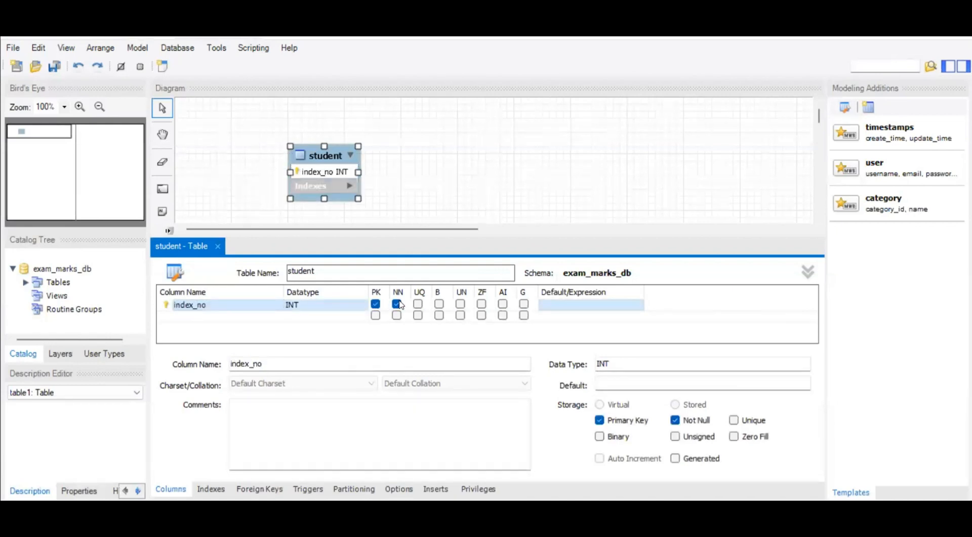
pyautogui.click(302, 306)
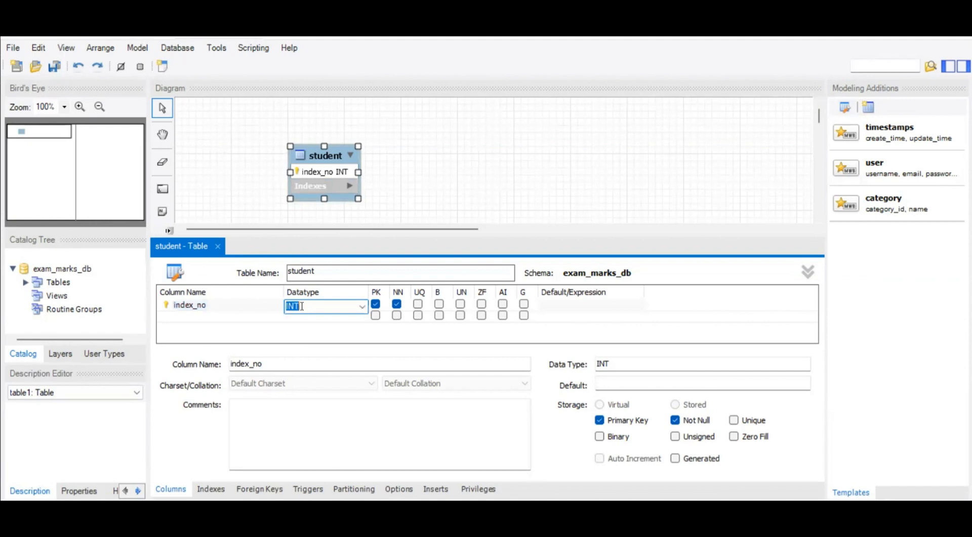
pyautogui.click(361, 307)
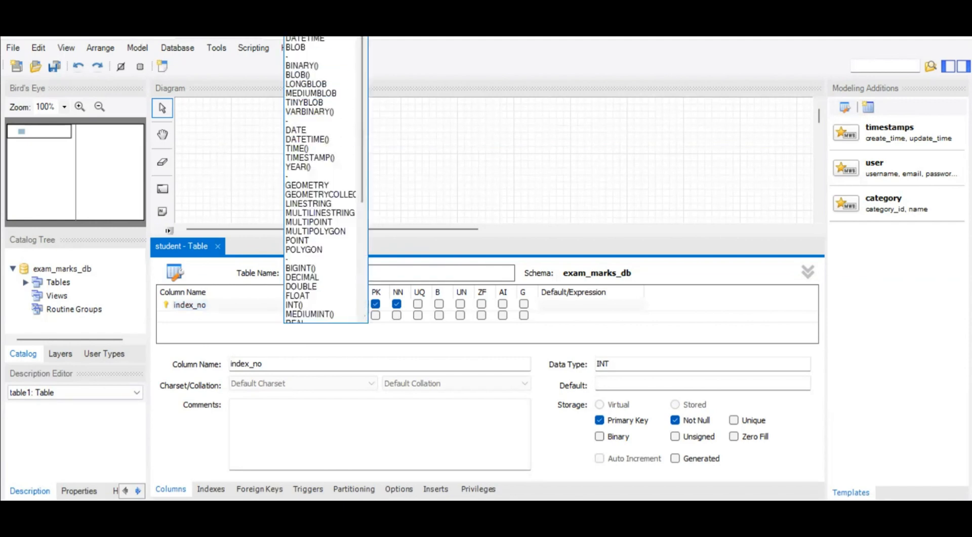
pyautogui.click(331, 257)
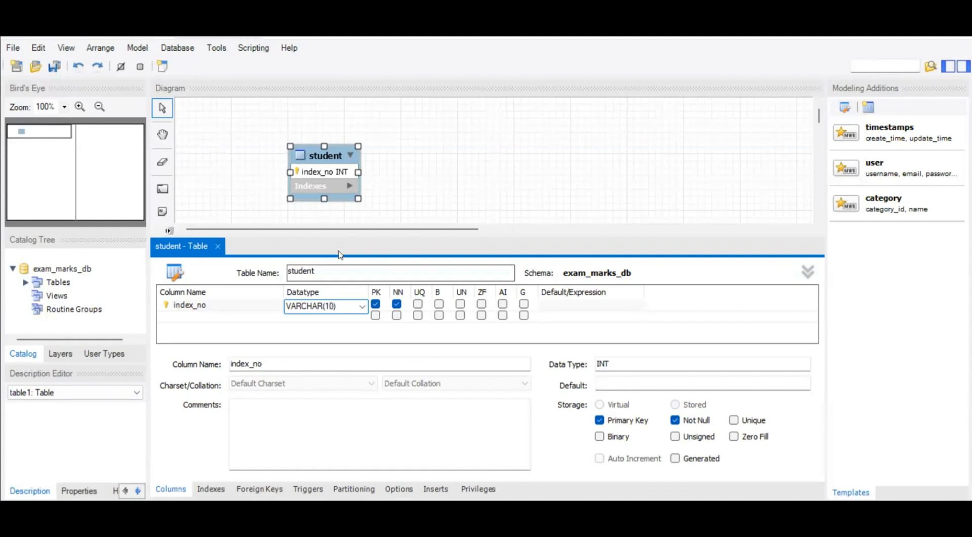
pyautogui.write('10')
# Add first_name and last_name columns to the student table, both with datatype VARCHAR(45).
pyautogui.click(198, 316)
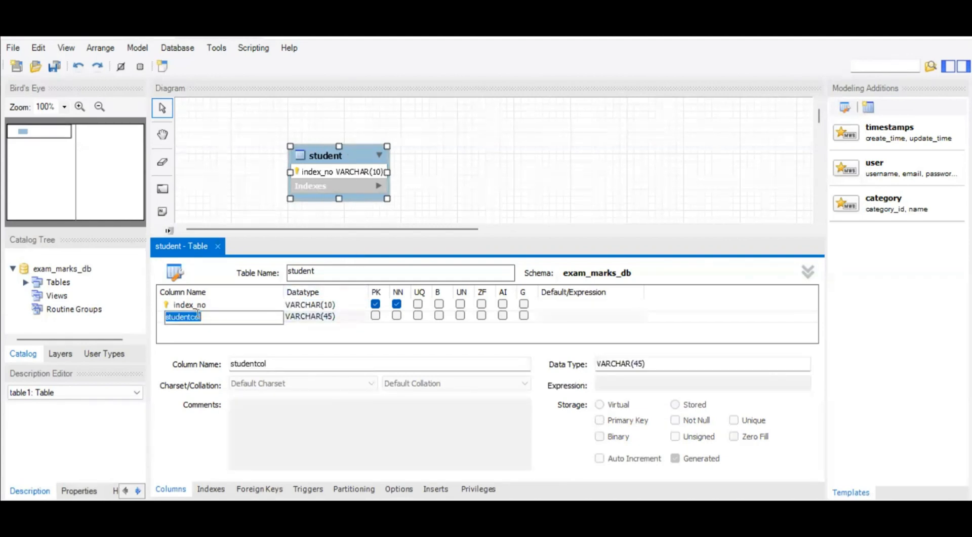
pyautogui.write('first_name')
pyautogui.click(195, 327)
pyautogui.press('BackSpace')
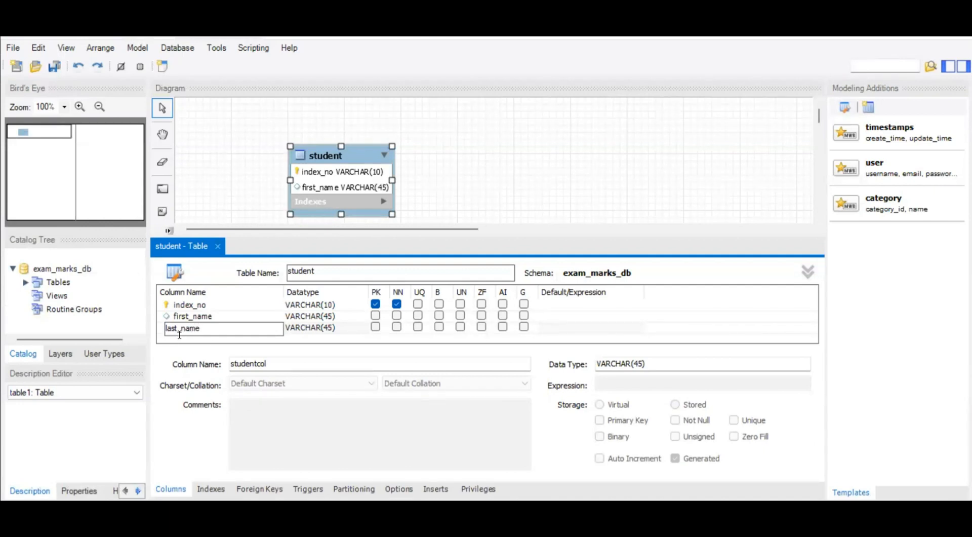
# Add a gender column to the student table with datatype VARCHAR(10).
pyautogui.click(201, 338)
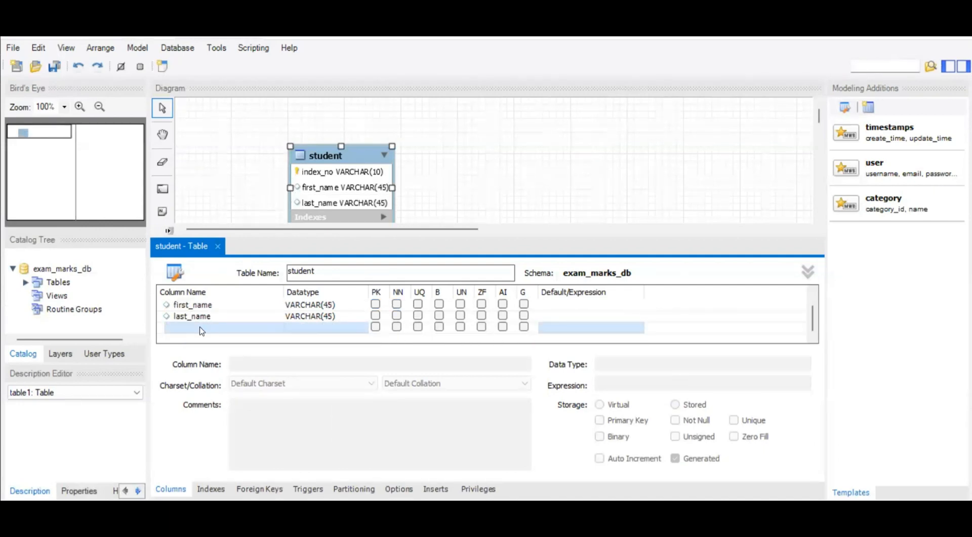
pyautogui.click(202, 330)
pyautogui.write('gender')
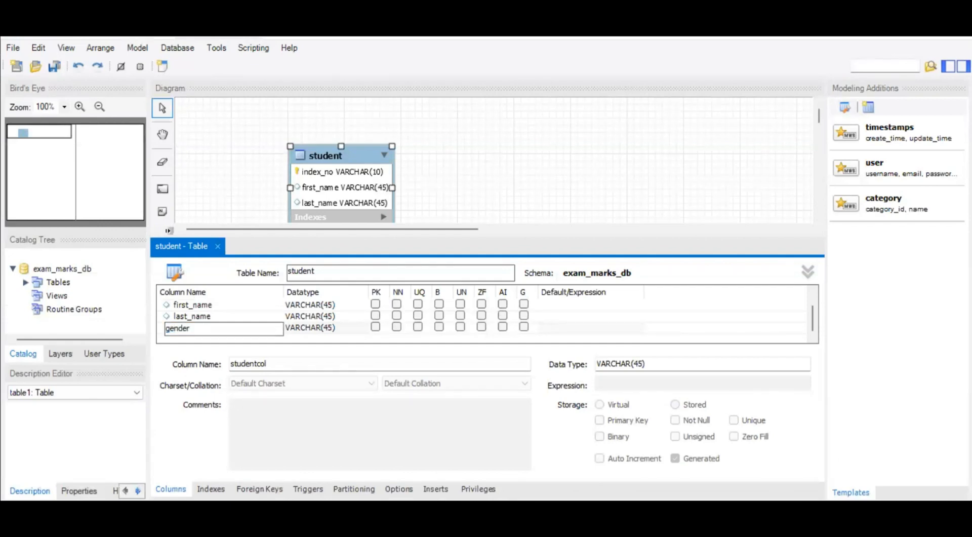
pyautogui.click(334, 327)
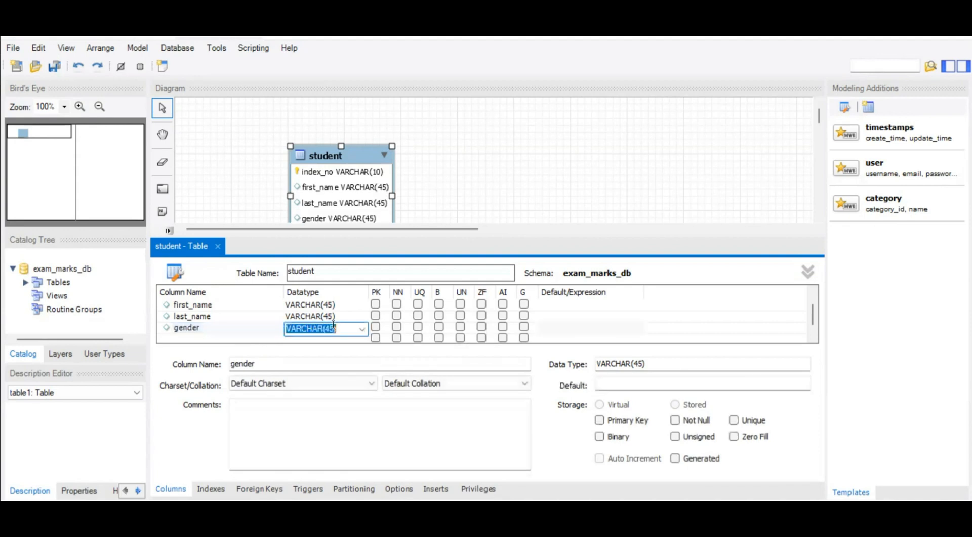
pyautogui.click(334, 327)
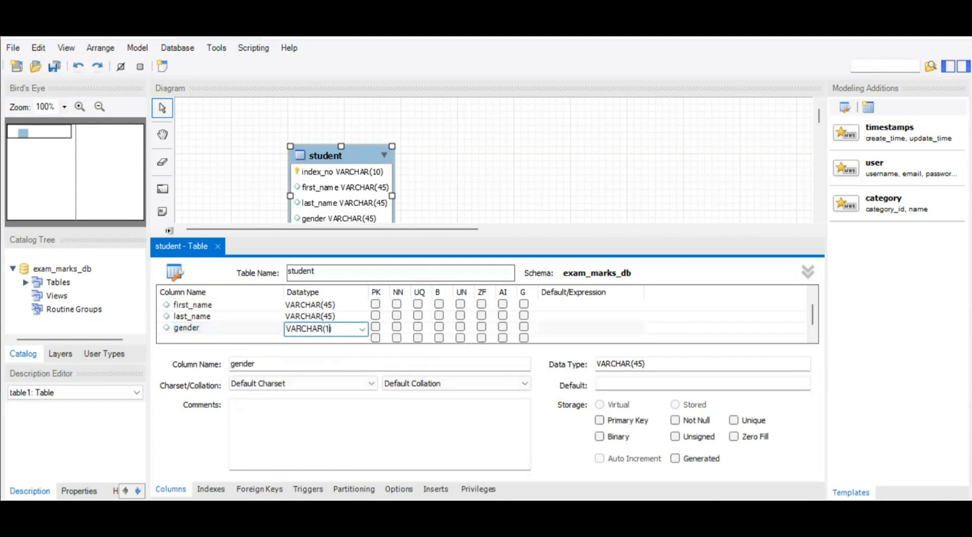
# Add a contact_no column to the student table with datatype VARCHAR(10).
pyautogui.click(200, 338)
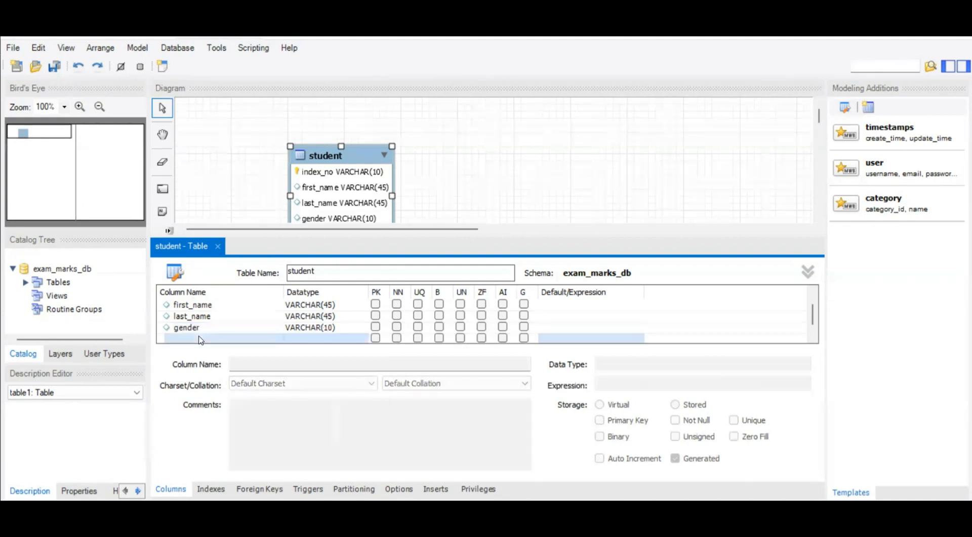
pyautogui.write('contact_no')
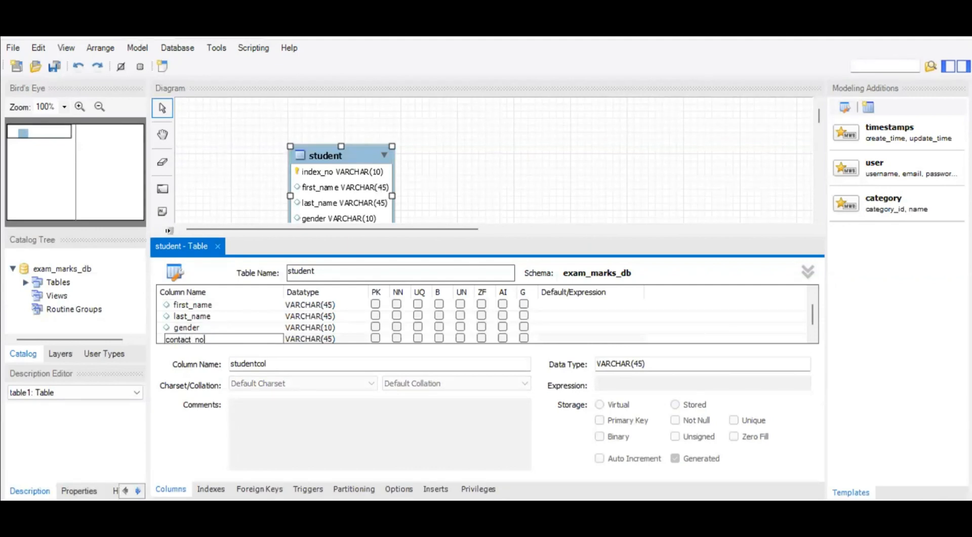
pyautogui.click(329, 341)
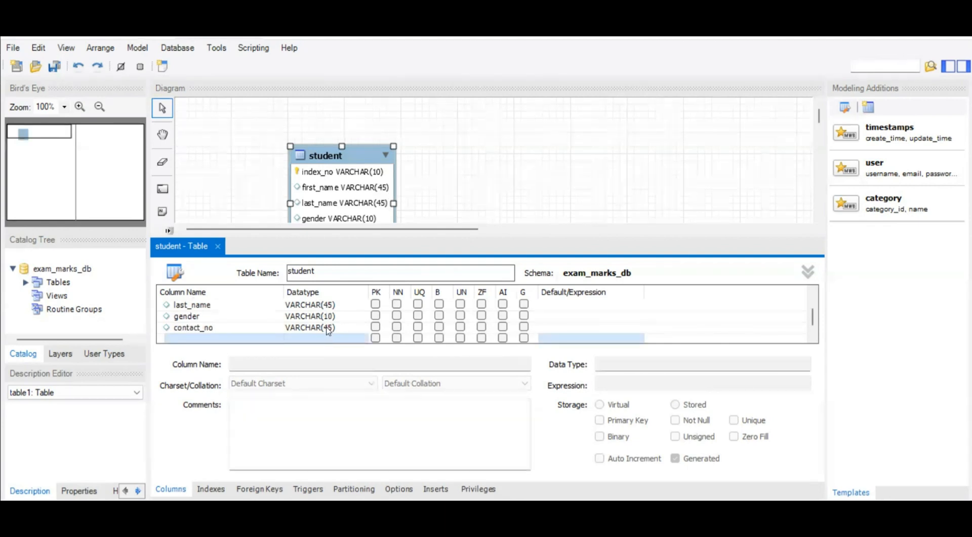
pyautogui.doubleClick(329, 328)
pyautogui.click(333, 329)
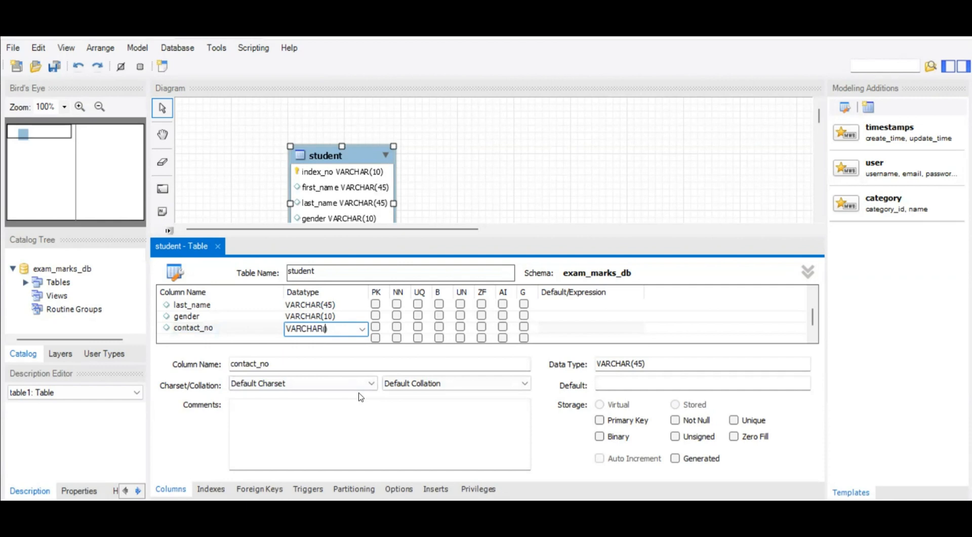
pyautogui.write('10')
pyautogui.click(223, 339)
# Reposition the student table higher on the canvas and close its table editor.
pyautogui.moveTo(359, 155); pyautogui.dragTo(359, 127)
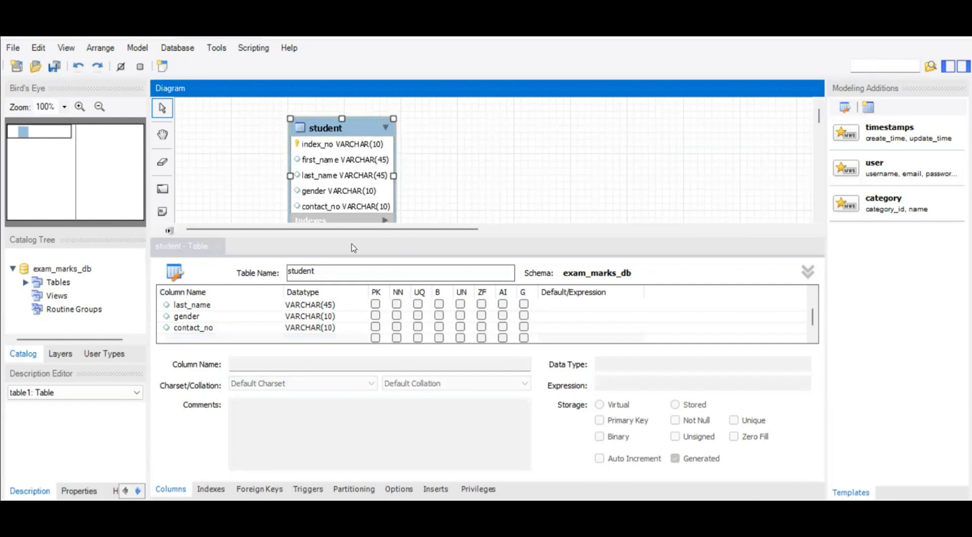
pyautogui.click(220, 246)
pyautogui.moveTo(367, 135); pyautogui.dragTo(363, 147)
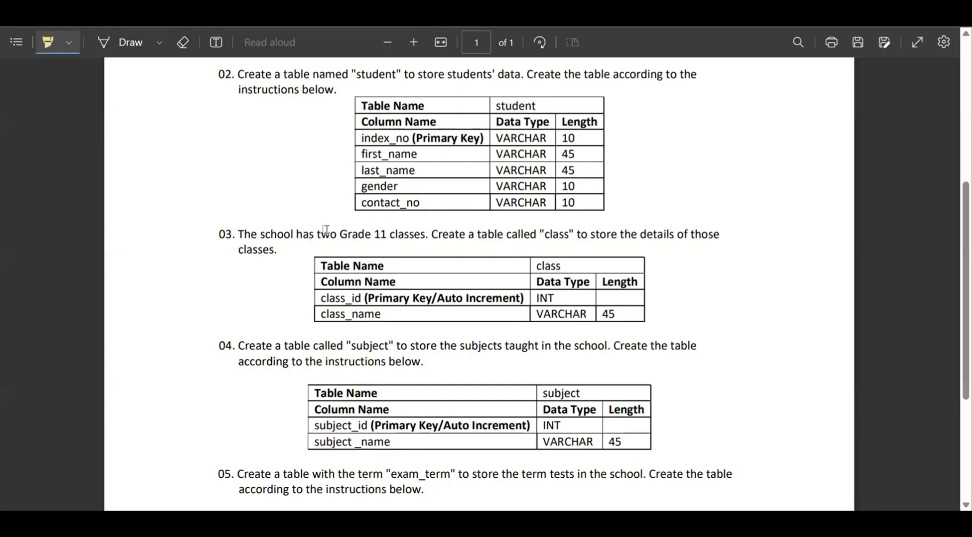
# Switch to the question PDF and highlight the instruction texts of questions 03 (class table) and 04 (subject table).
pyautogui.moveTo(245, 232); pyautogui.dragTo(718, 236)
pyautogui.moveTo(245, 250); pyautogui.dragTo(278, 250)
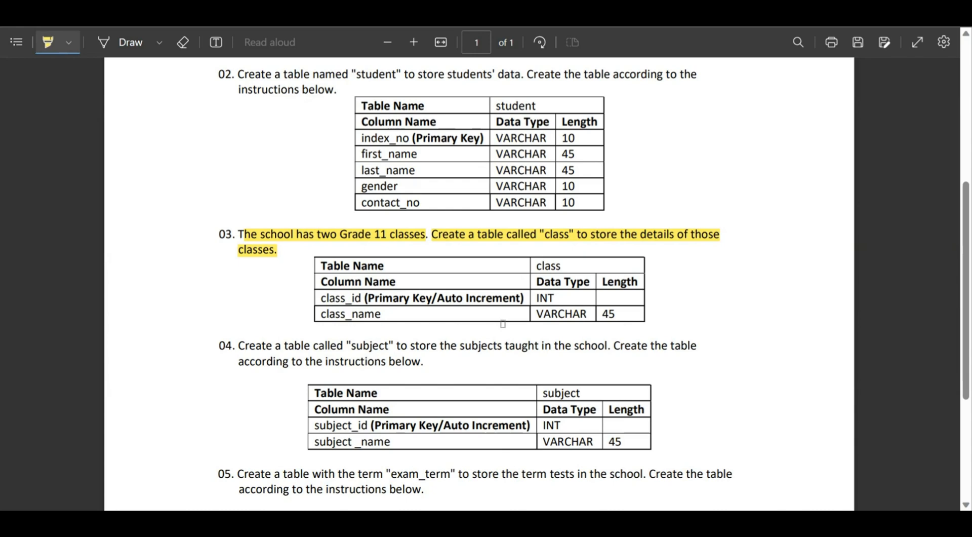
pyautogui.scroll(-2, 502, 324)
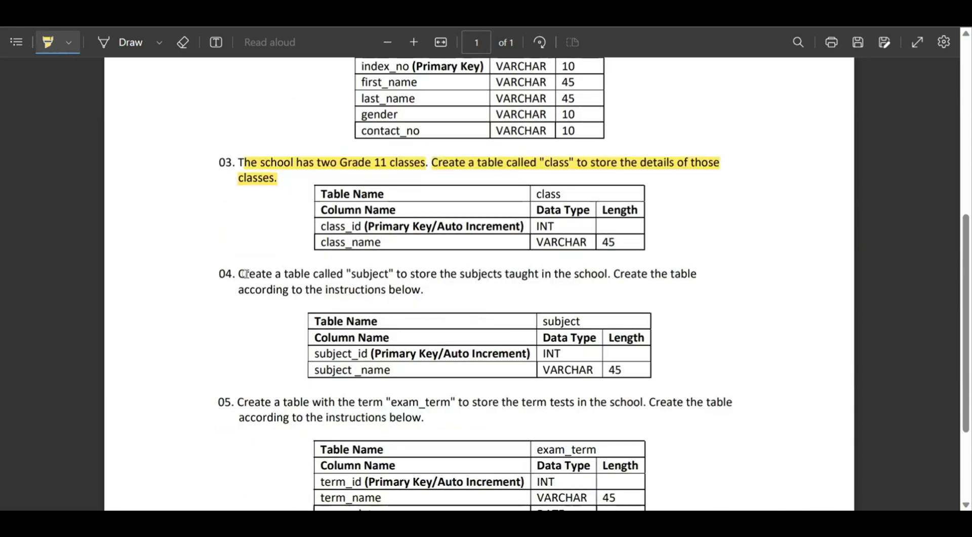
pyautogui.moveTo(245, 274)
pyautogui.mouseDown()
pyautogui.moveTo(698, 276)
pyautogui.moveTo(223, 289)
pyautogui.moveTo(422, 291)
pyautogui.mouseUp()
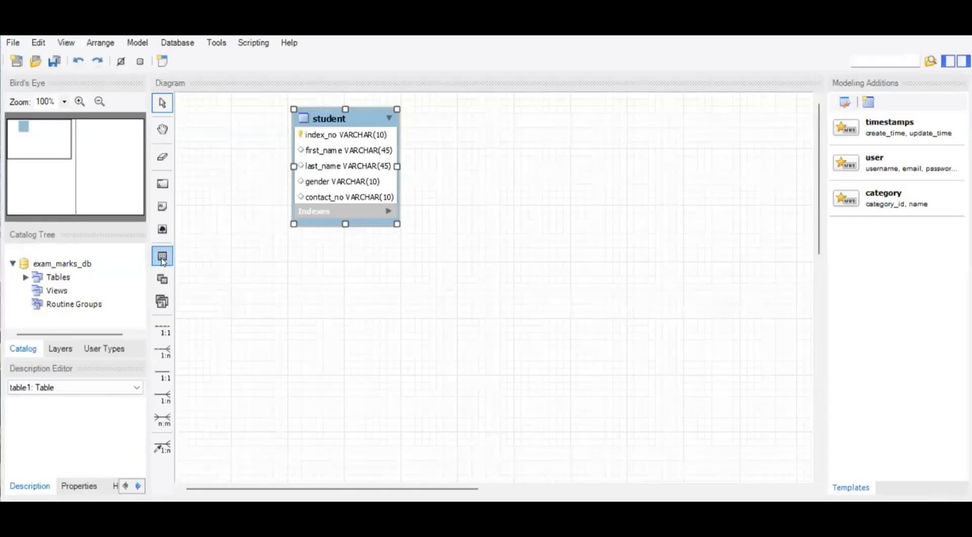
# Switch back to MySQL Workbench and place a new table named class beside the student table.
pyautogui.click(162, 258)
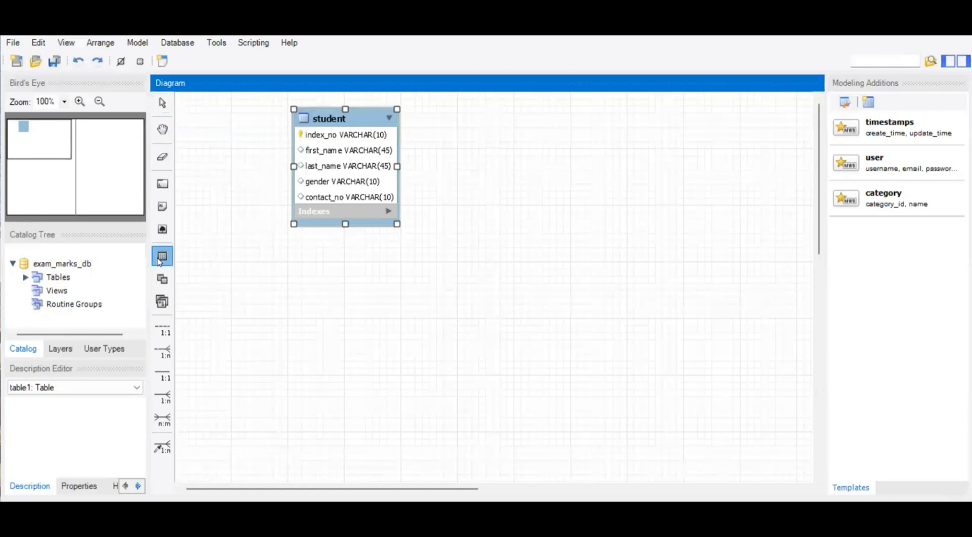
pyautogui.click(455, 163)
pyautogui.doubleClick(489, 169)
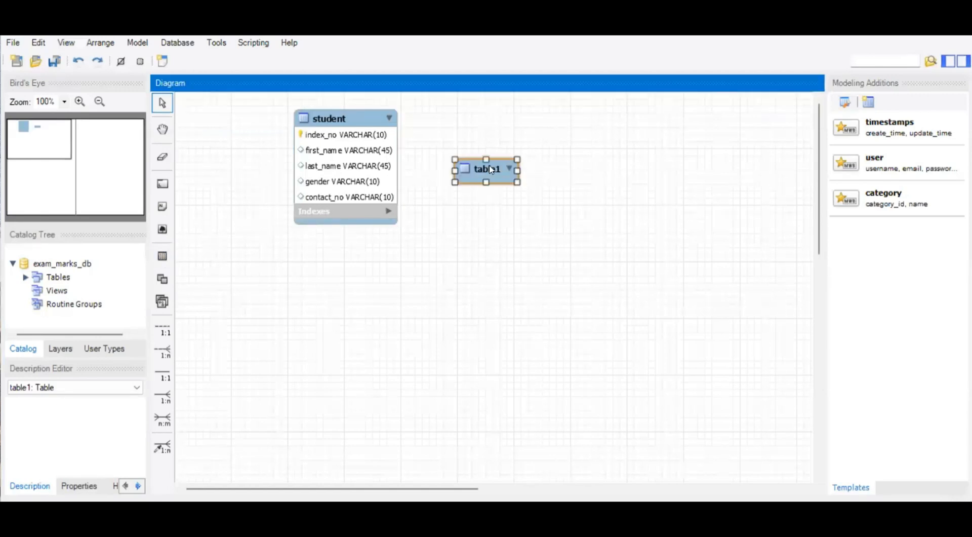
pyautogui.write('class')
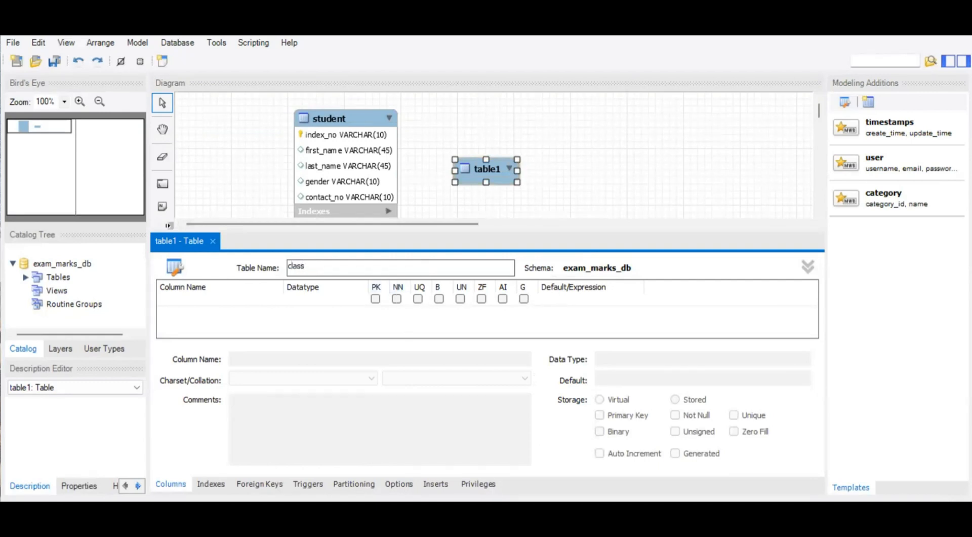
# Add a class_id column with datatype INT to the class table and make it the primary key.
pyautogui.click(209, 303)
pyautogui.click(209, 304)
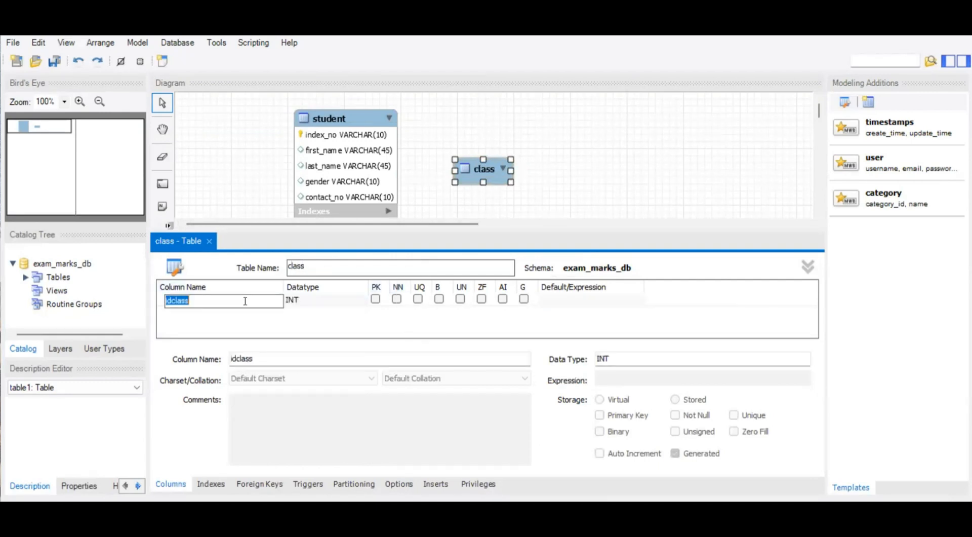
pyautogui.write('c')
pyautogui.click(375, 299)
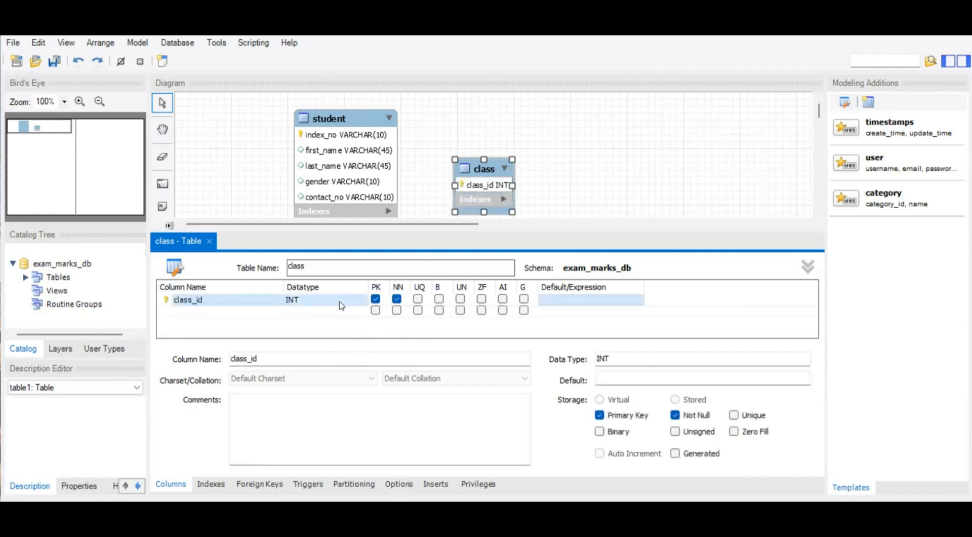
# Add a class_name VARCHAR(45) column to the class table, and move the table up beside student.
pyautogui.click(216, 310)
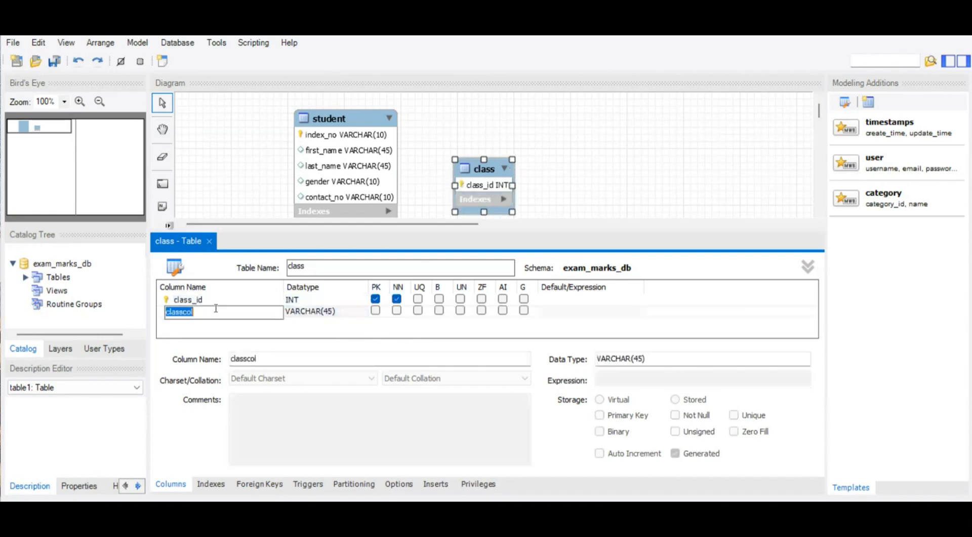
pyautogui.write('class')
pyautogui.click(237, 333)
pyautogui.click(209, 242)
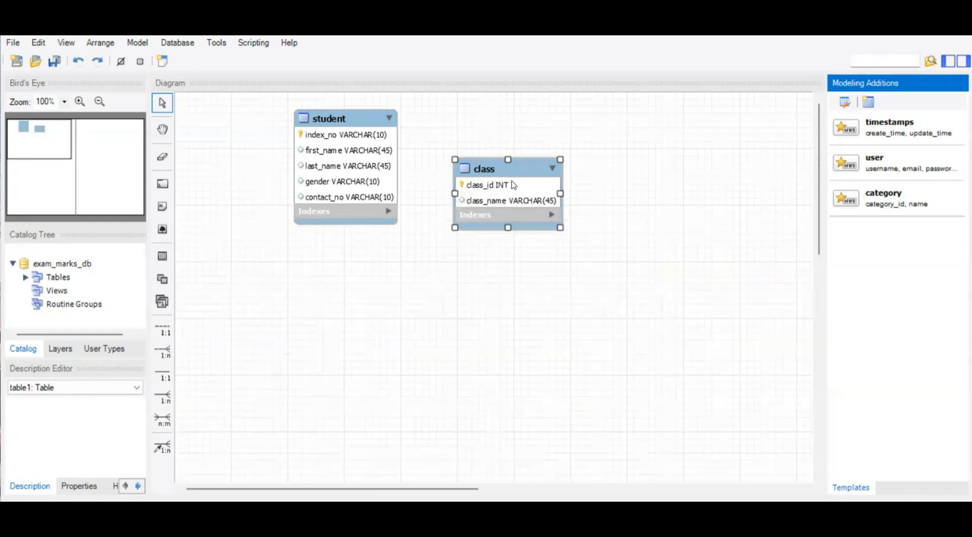
pyautogui.moveTo(513, 182); pyautogui.dragTo(509, 155)
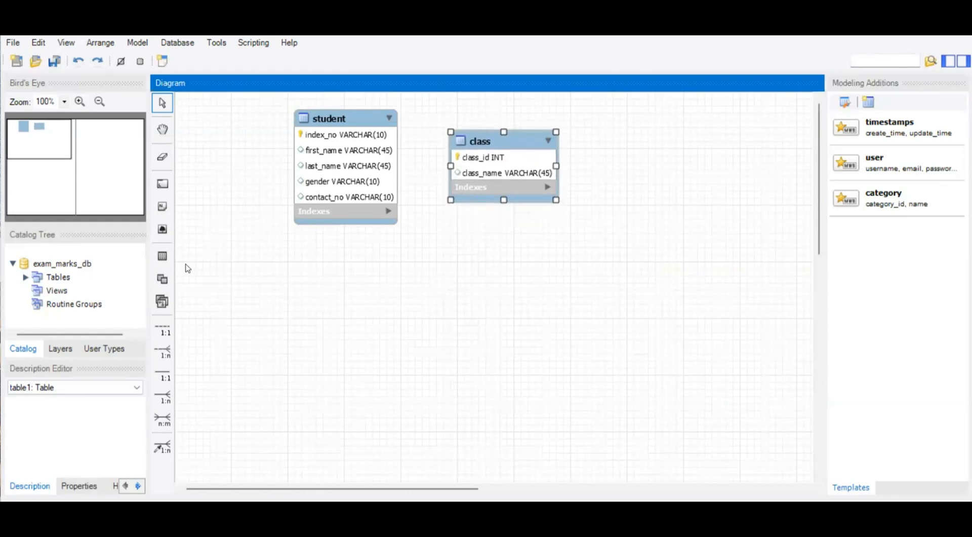
# Place another table beside the class table and name it subject.
pyautogui.click(162, 255)
pyautogui.click(605, 156)
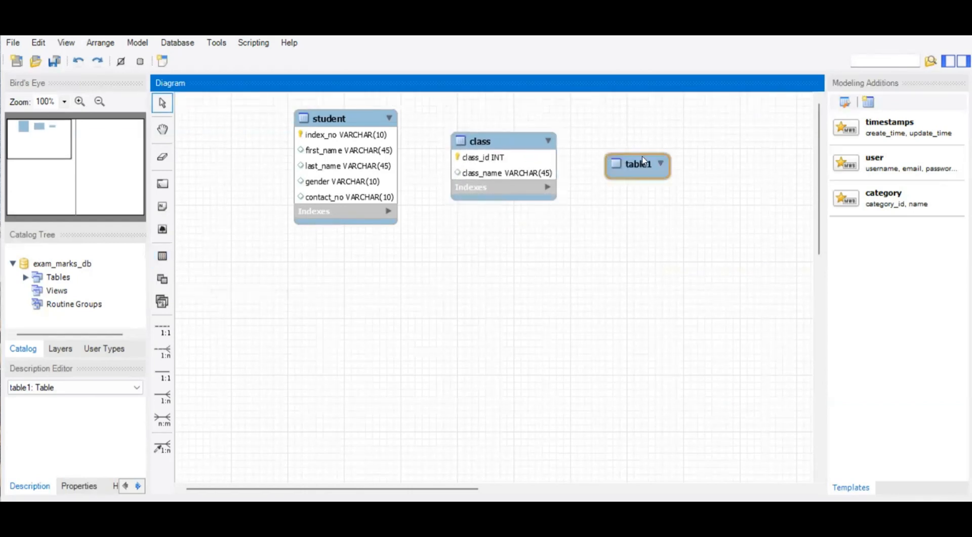
pyautogui.doubleClick(641, 162)
pyautogui.write('subject')
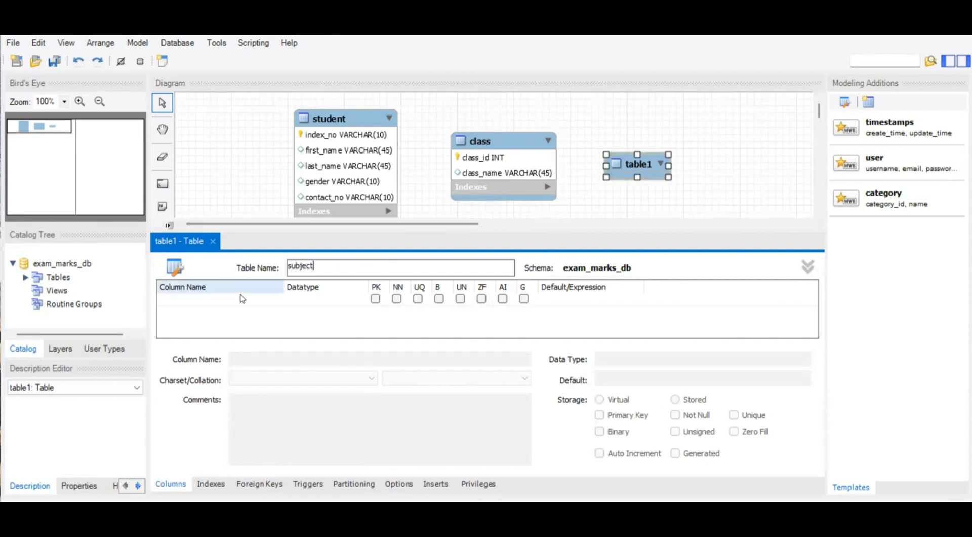
# Add a subject_id column with datatype INT to the subject table and make it the primary key.
pyautogui.click(202, 303)
pyautogui.click(202, 303)
pyautogui.write('subject_id')
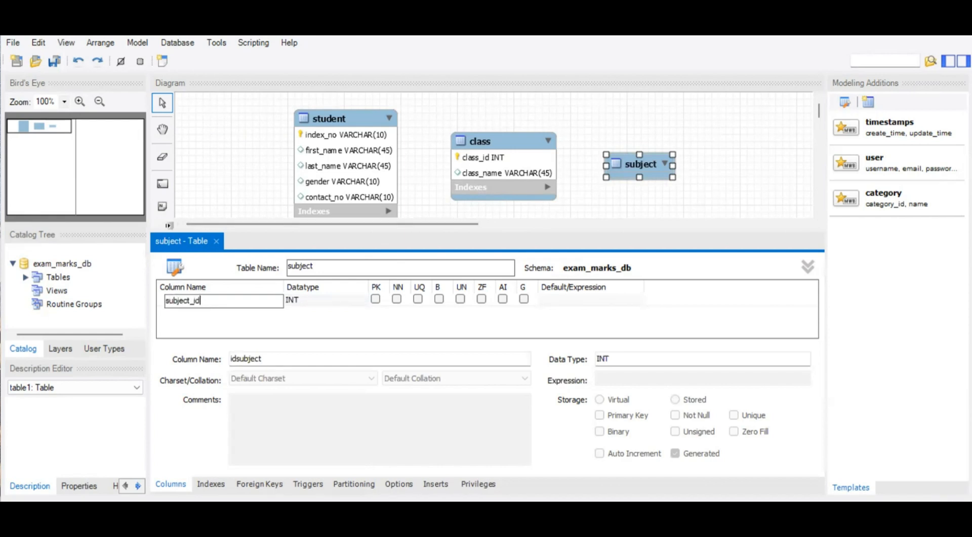
pyautogui.click(376, 300)
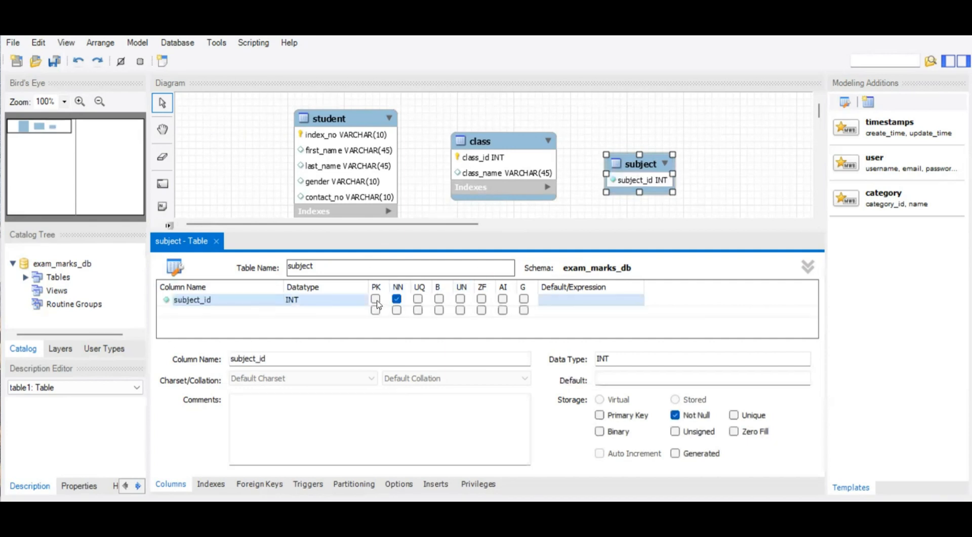
# Add a subject_name column to the subject table with datatype VARCHAR(45).
pyautogui.click(201, 310)
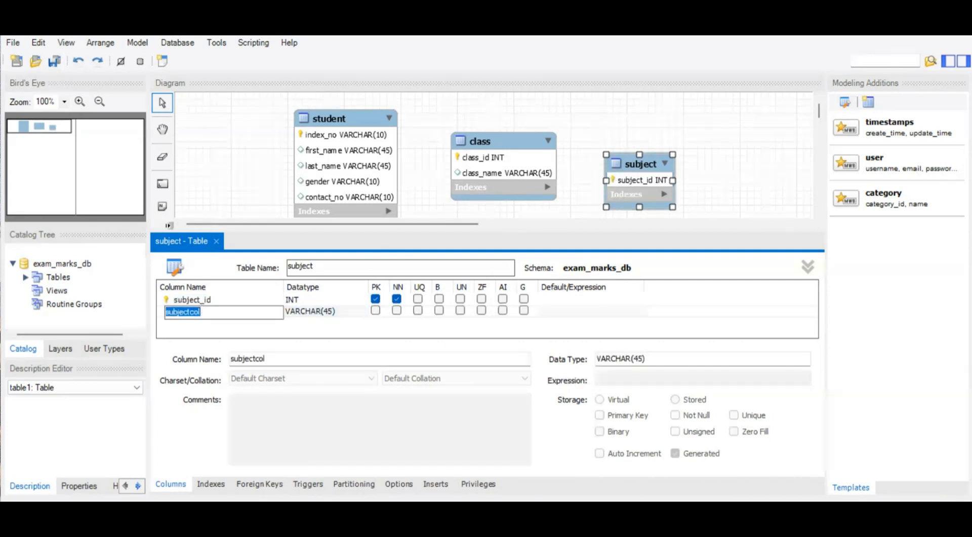
pyautogui.write('s')
pyautogui.write('ubject_name')
pyautogui.press('Return')
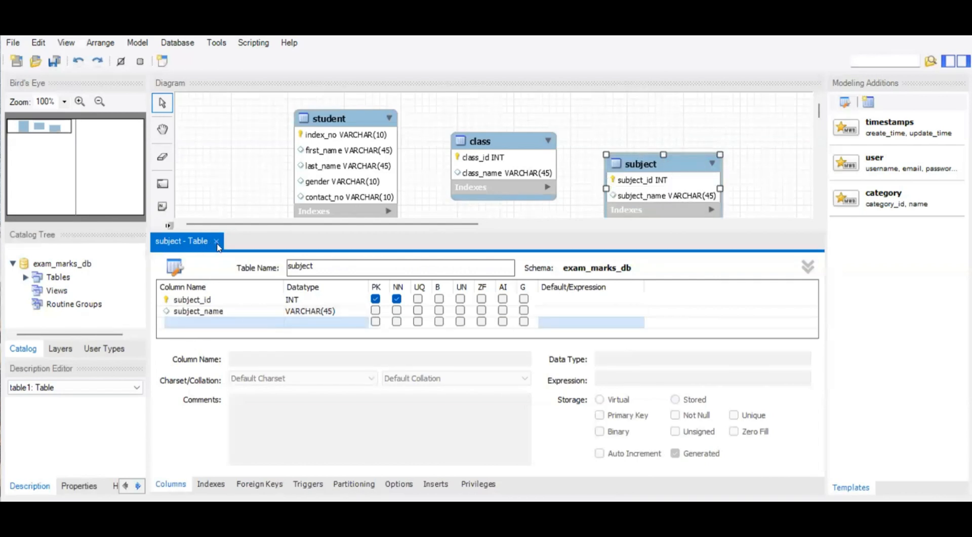
# Close the subject table editor and move the table up in line with the class table.
pyautogui.click(216, 242)
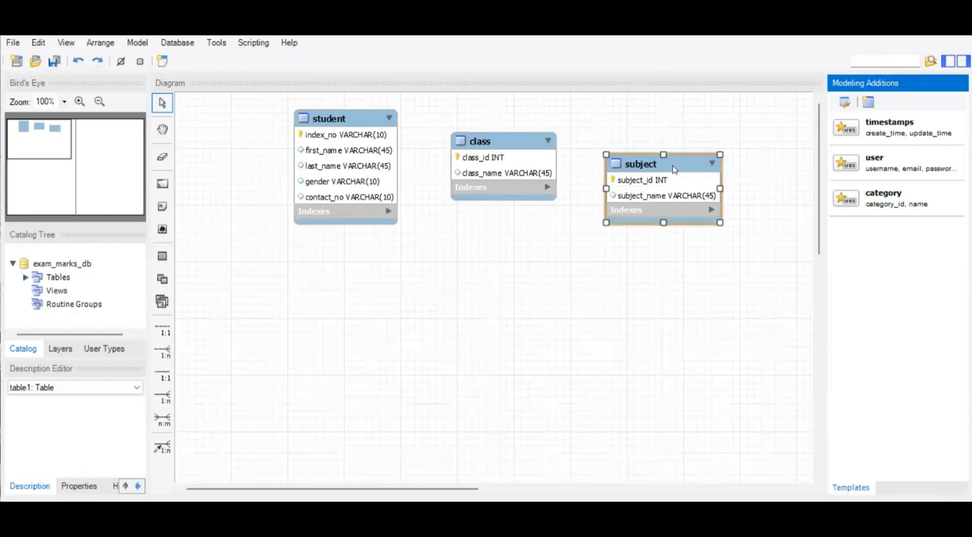
pyautogui.moveTo(675, 168); pyautogui.dragTo(674, 148)
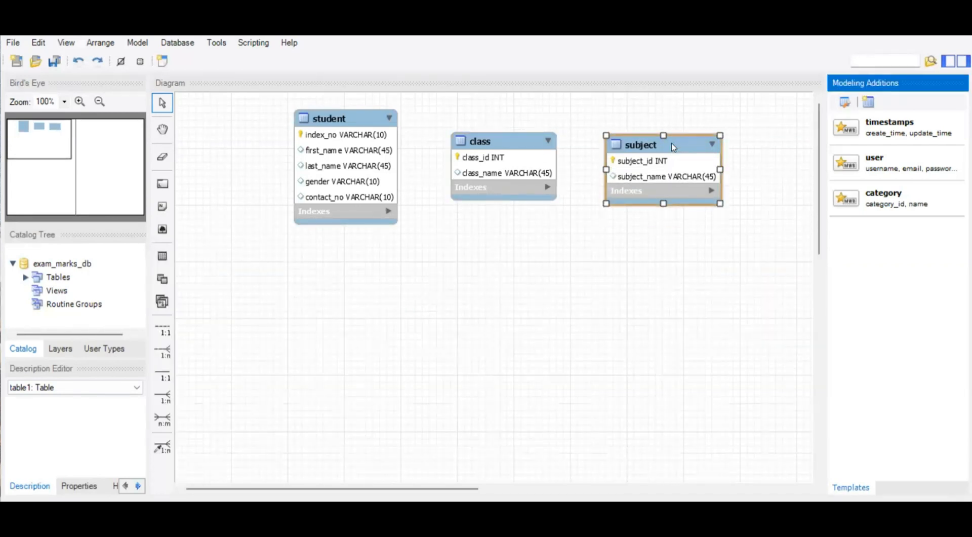
pyautogui.click(556, 260)
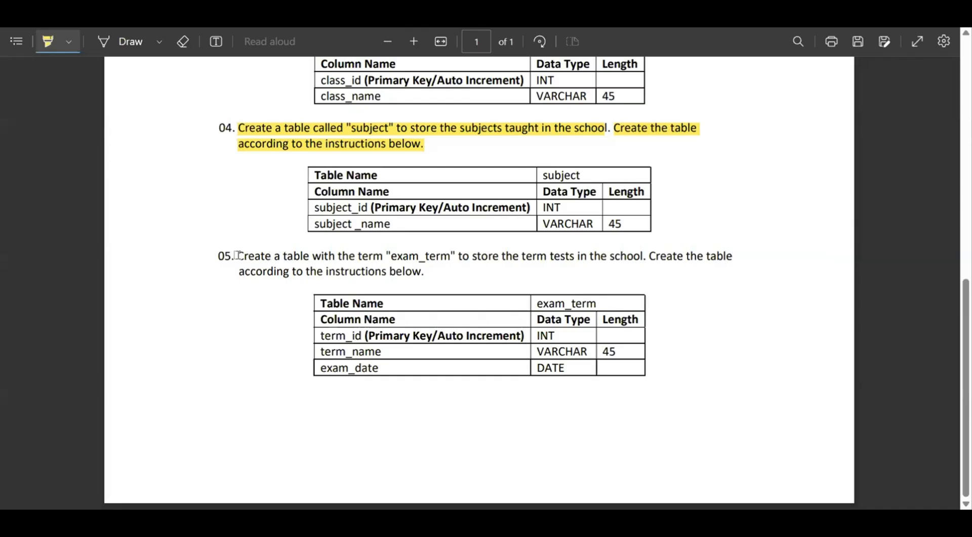
# Highlight the instruction text of question 05 (exam_term table) in the question PDF.
pyautogui.moveTo(238, 254); pyautogui.dragTo(735, 258)
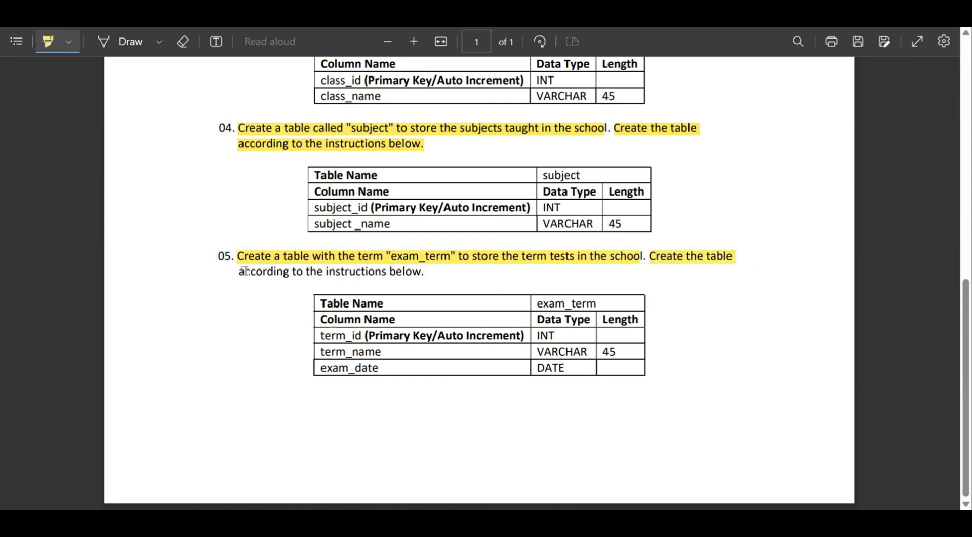
pyautogui.moveTo(242, 271); pyautogui.dragTo(422, 272)
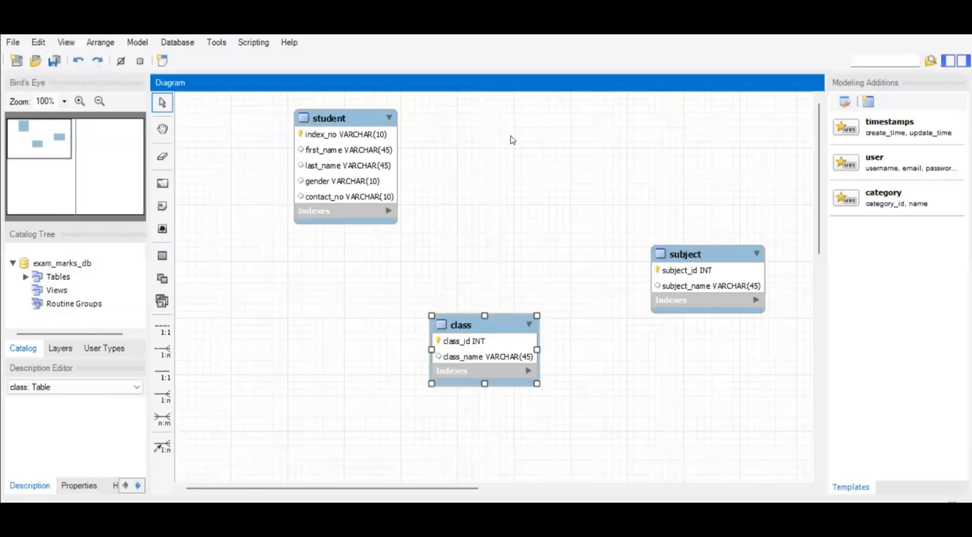
# Switch back to MySQL Workbench and place a new table named exam_term between the student and subject tables.
pyautogui.click(217, 231)
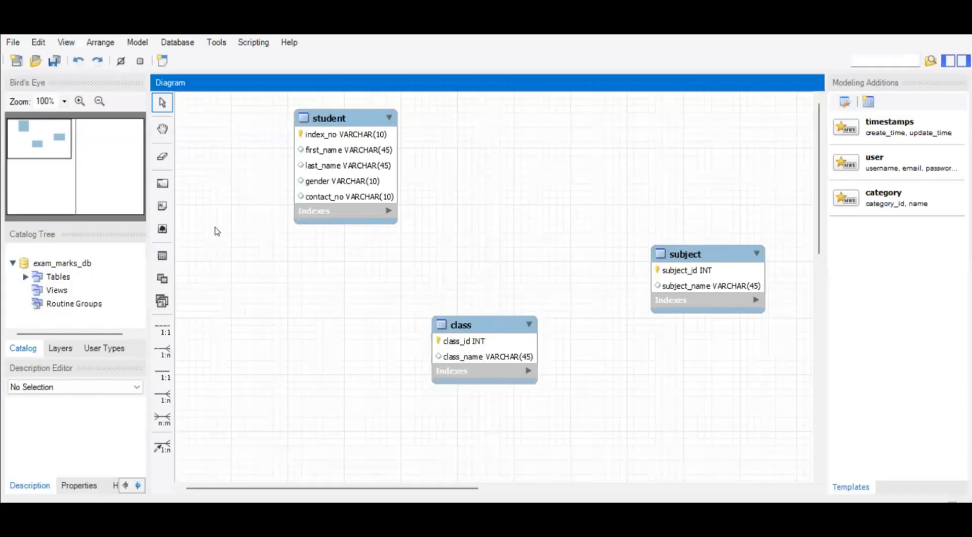
pyautogui.click(162, 255)
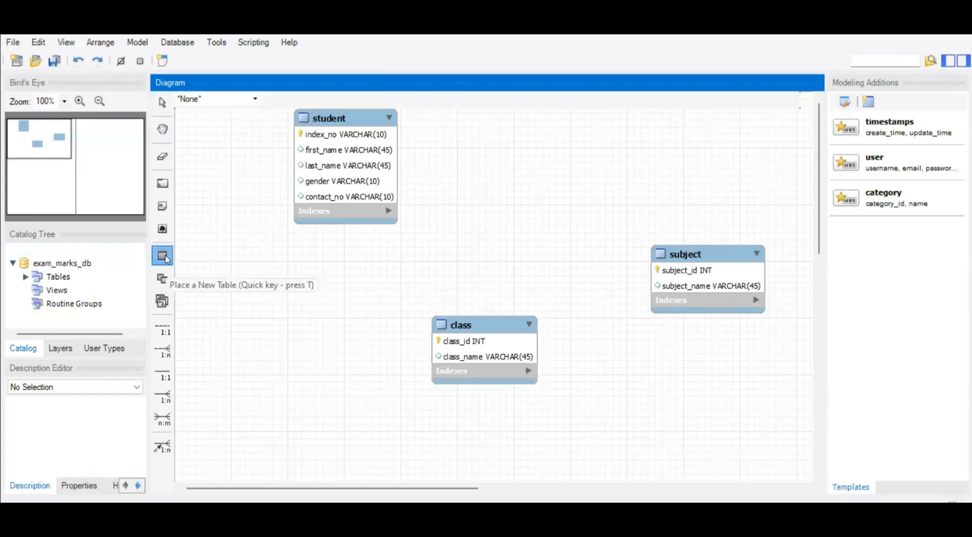
pyautogui.click(482, 154)
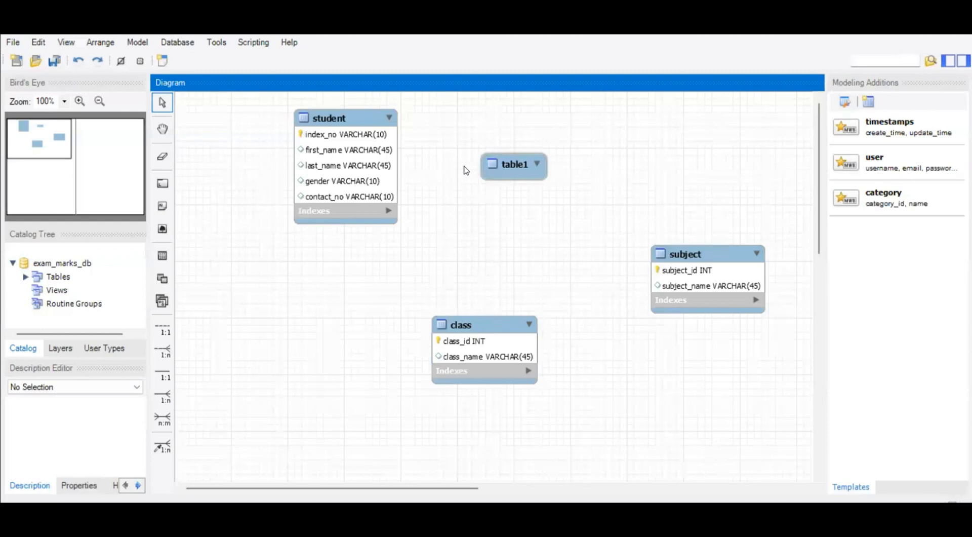
pyautogui.doubleClick(508, 166)
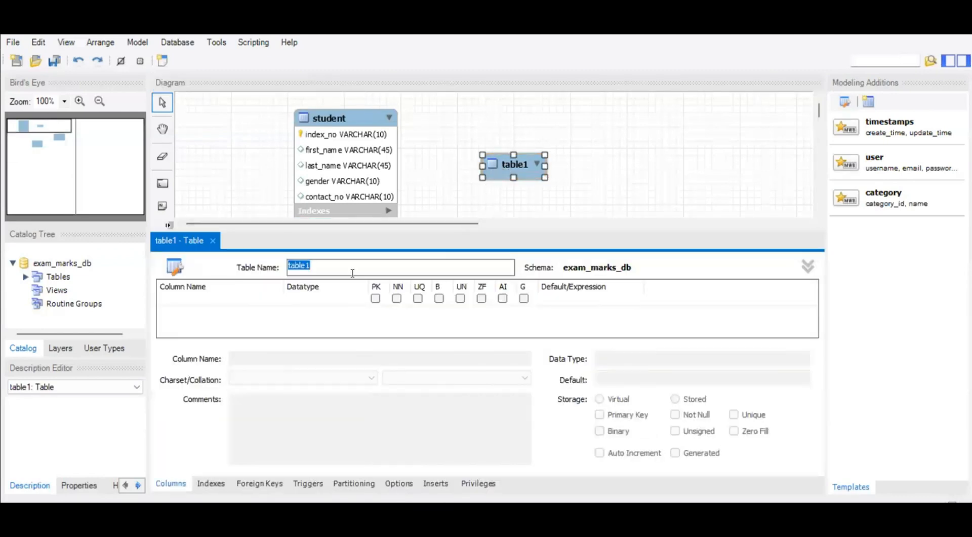
pyautogui.write('exam_term')
# Add a term_id column with datatype INT to the exam_term table as an auto-incrementing primary key.
pyautogui.click(203, 301)
pyautogui.click(203, 300)
pyautogui.write('te')
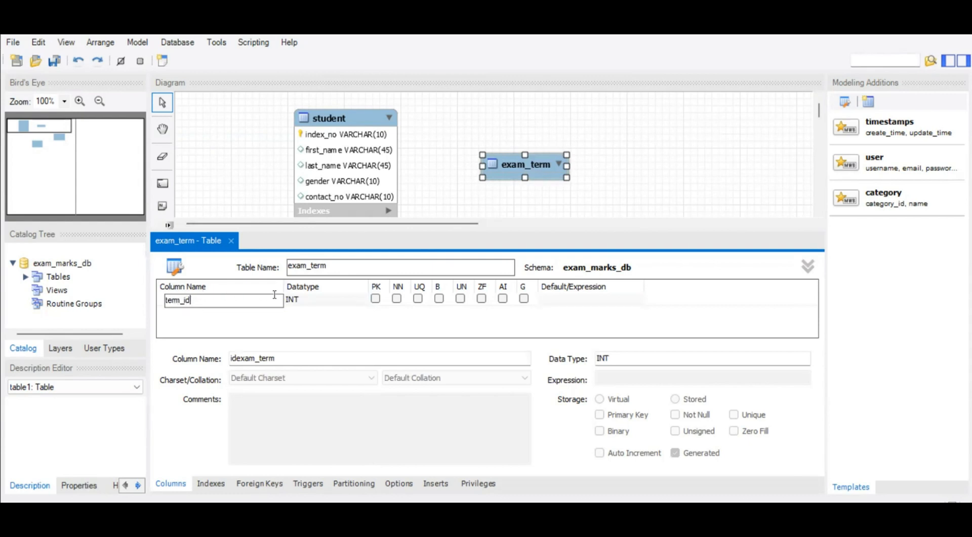
pyautogui.write('rm_id')
pyautogui.click(375, 299)
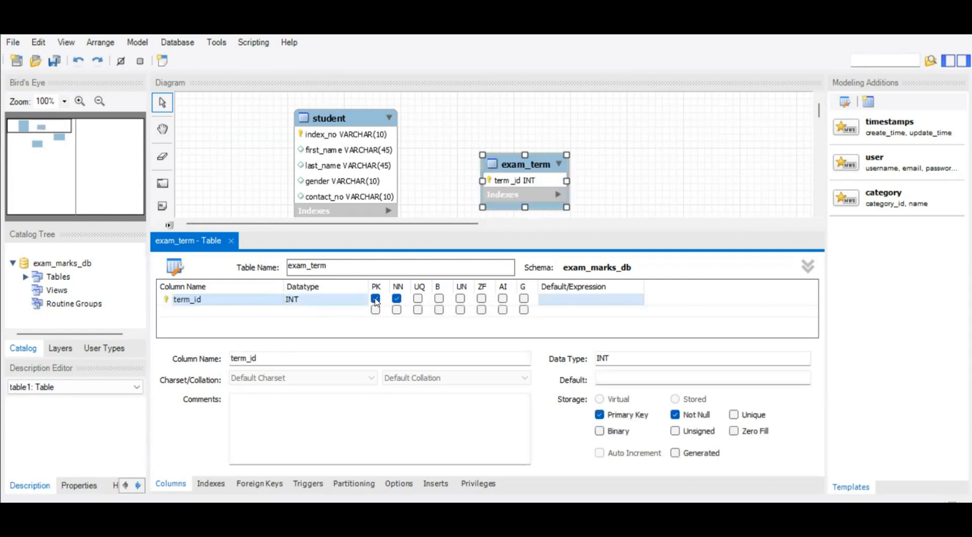
pyautogui.click(503, 298)
# Add two more columns named term_name and exam_date to the exam_term table below term_id.
pyautogui.doubleClick(198, 311)
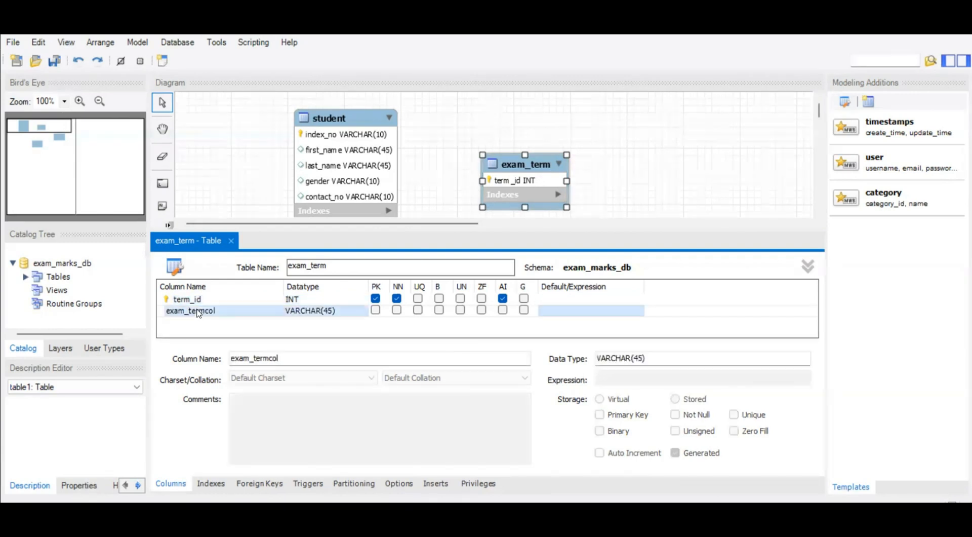
pyautogui.write('term_name')
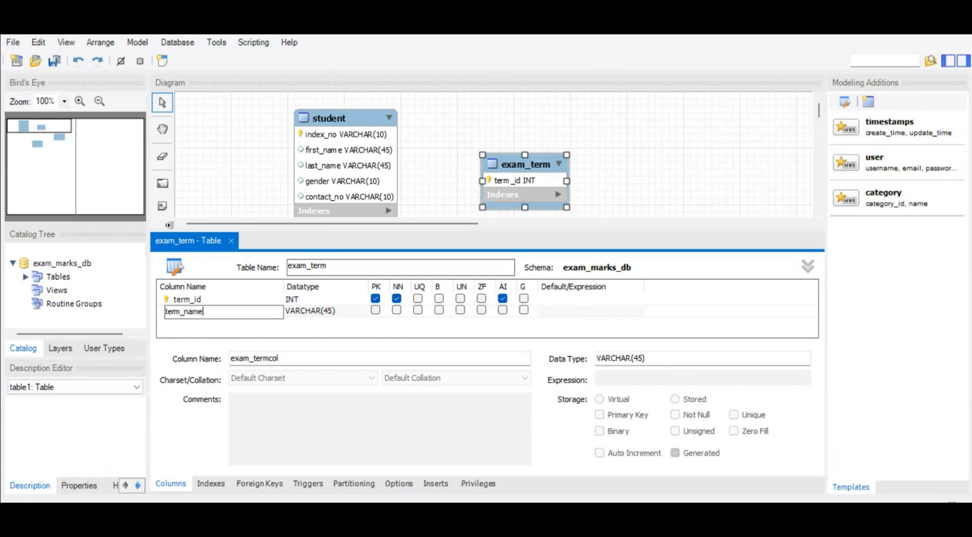
pyautogui.doubleClick(214, 323)
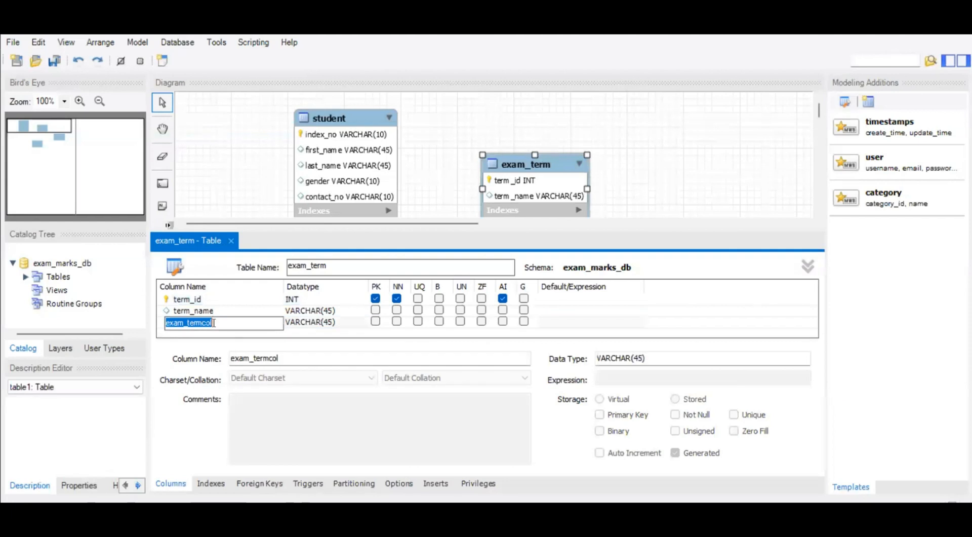
pyautogui.write('e')
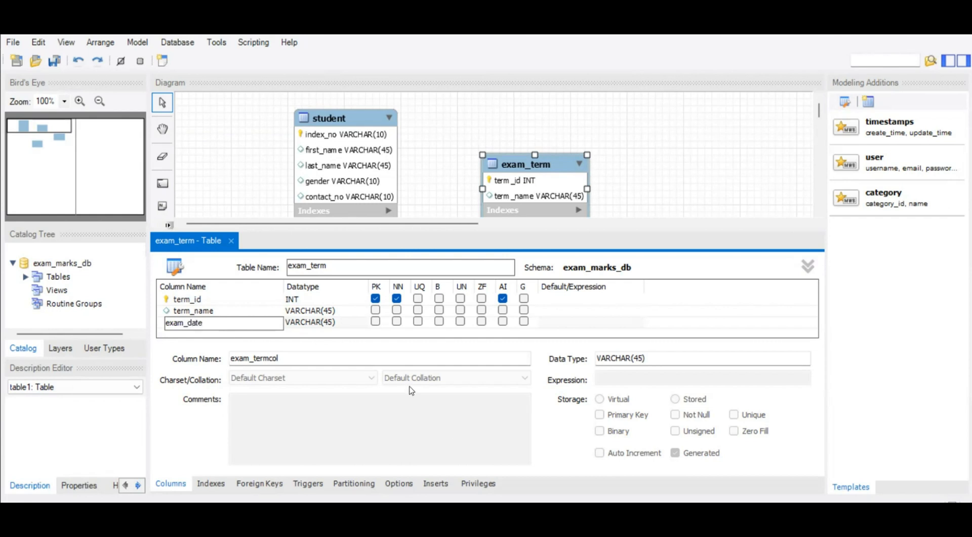
# Set the datatype of the exam_date column to DATE.
pyautogui.click(318, 328)
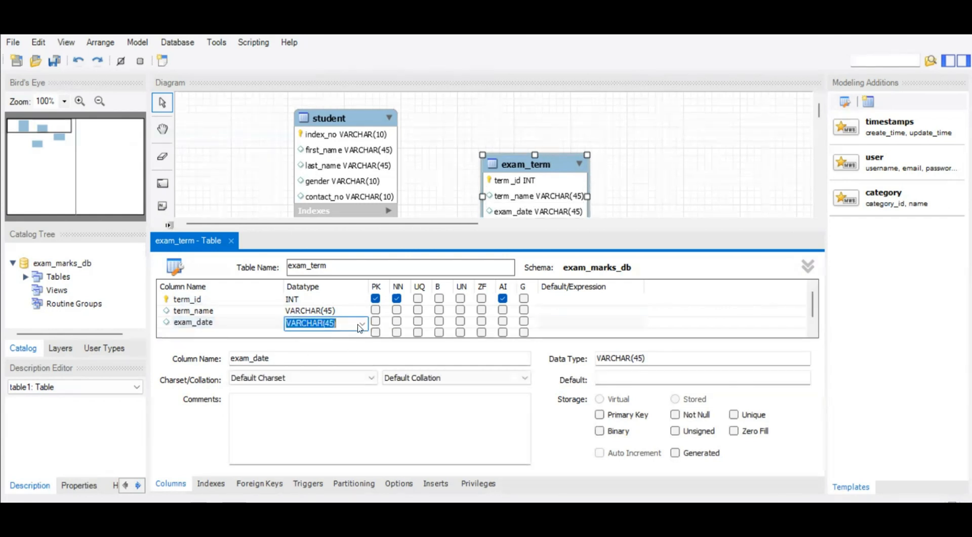
pyautogui.click(362, 324)
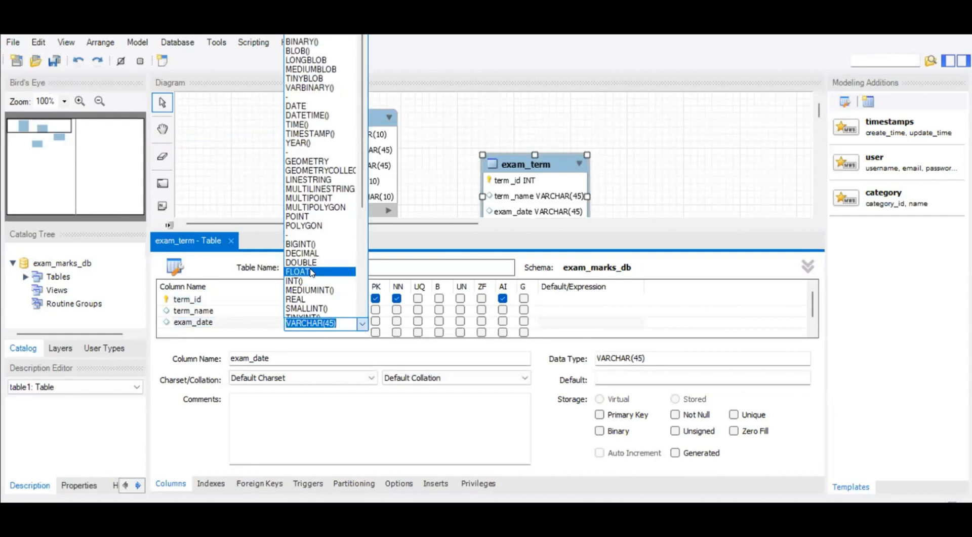
pyautogui.scroll(-1, 314, 279)
pyautogui.scroll(-1, 317, 167)
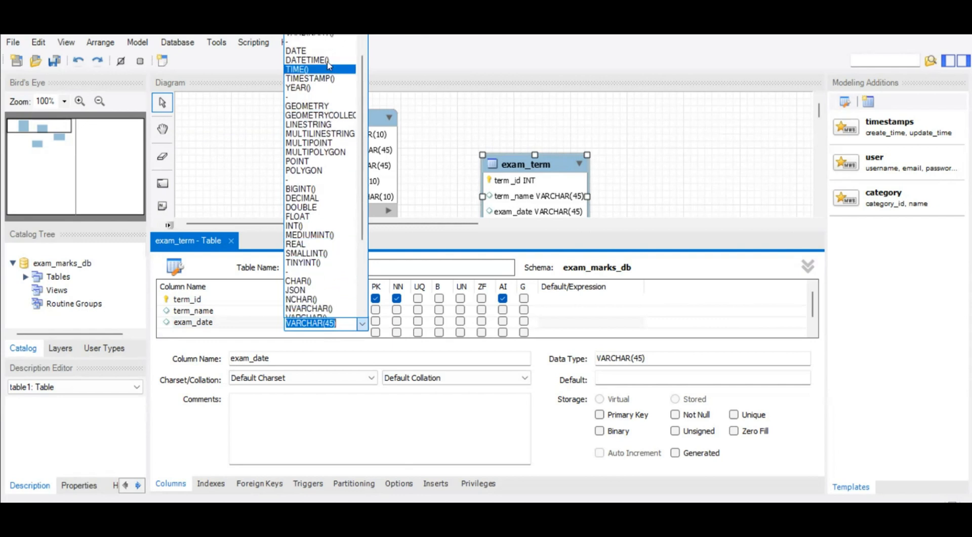
pyautogui.click(312, 50)
pyautogui.click(201, 332)
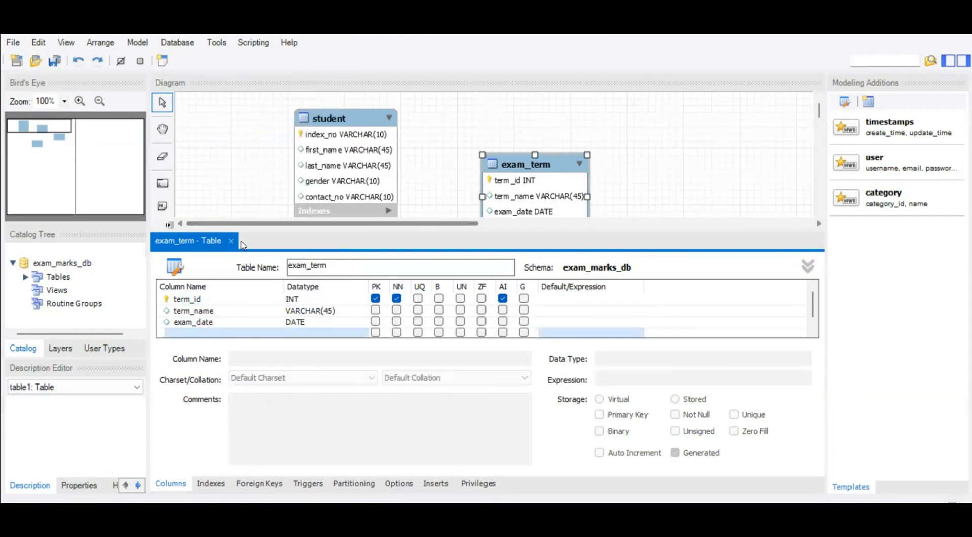
# Close the exam_term table editor and move the exam_term and class tables slightly upward in the diagram.
pyautogui.click(231, 241)
pyautogui.moveTo(521, 178); pyautogui.dragTo(540, 150)
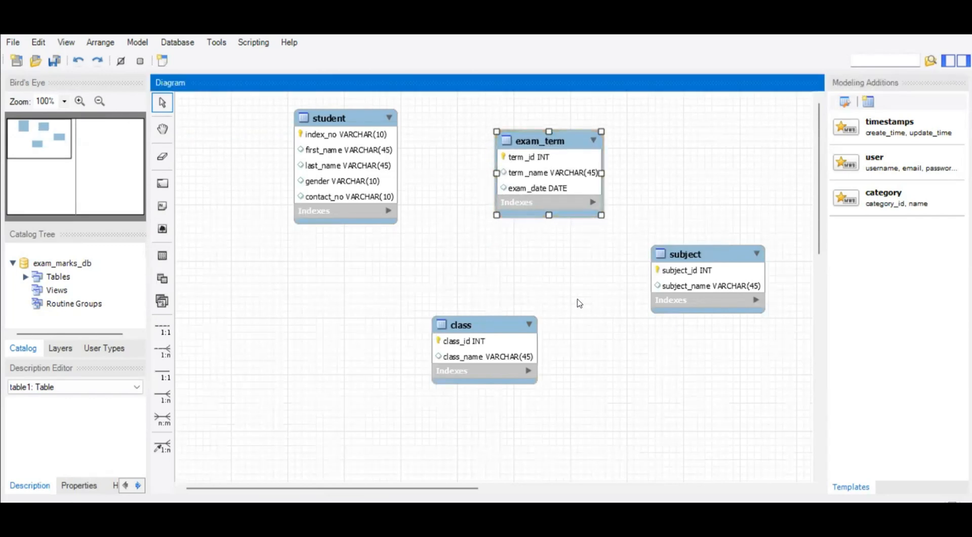
pyautogui.moveTo(495, 324); pyautogui.dragTo(485, 292)
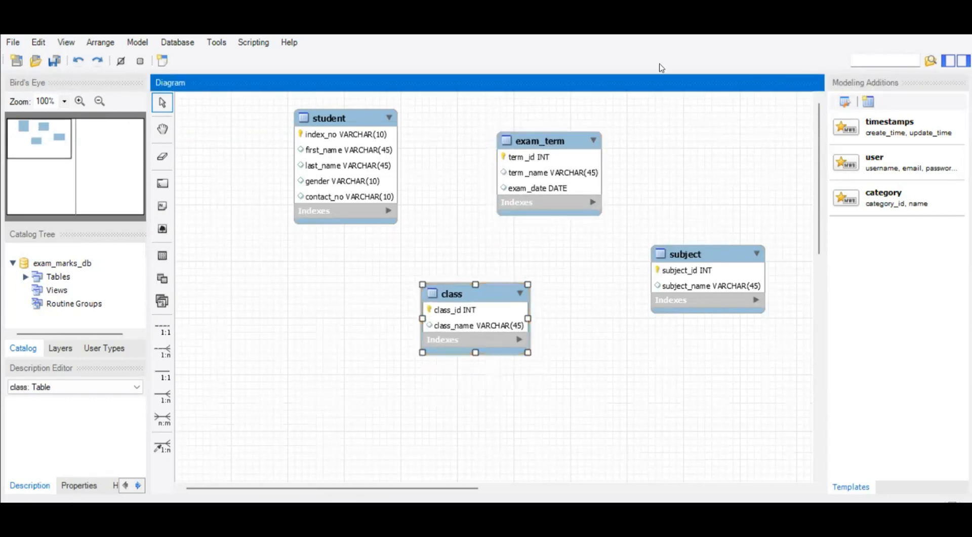